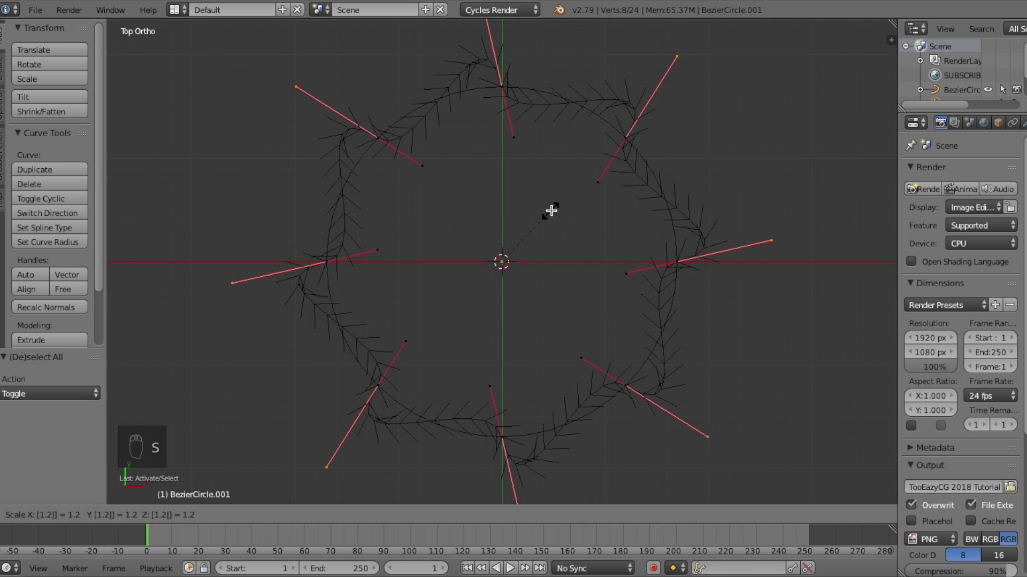
- Preview the finished twisted cruller, scaling its curve to 1.2 and moving the donut
left_click(552, 211)
key("g")
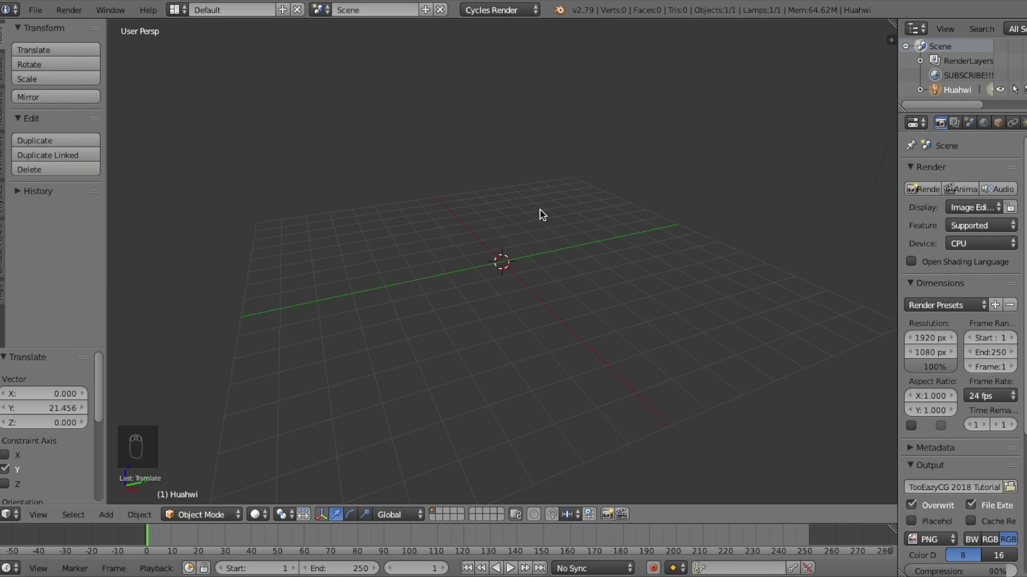
- Add a Bezier circle at the origin
left_click(112, 511)
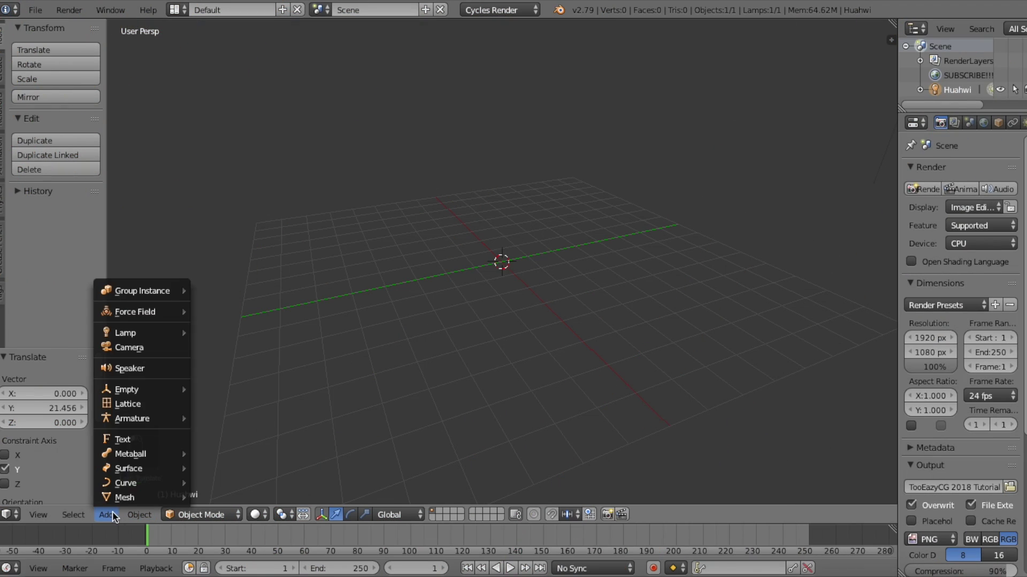
key("shift+a")
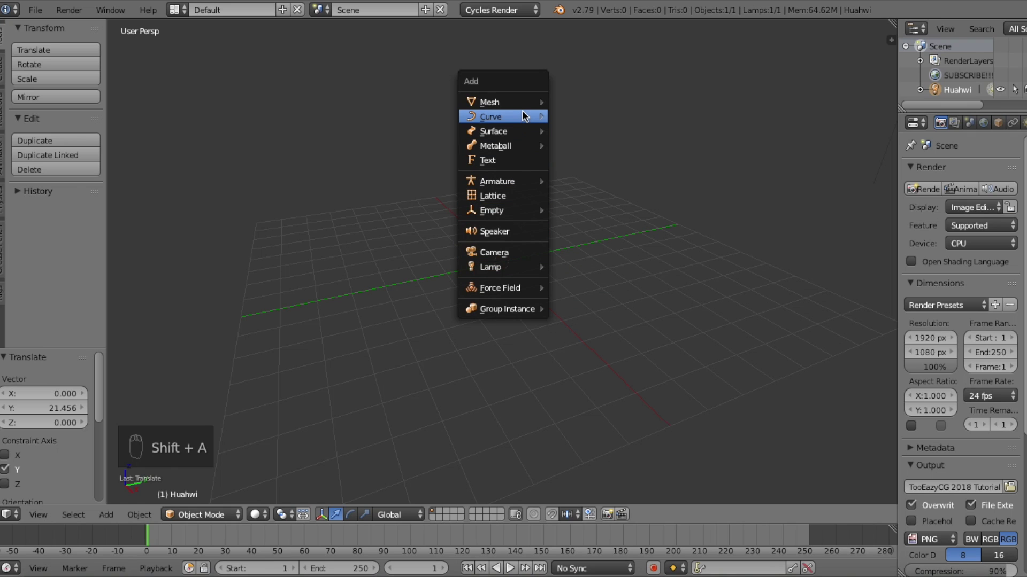
mouse_move(534, 117)
left_click(580, 130)
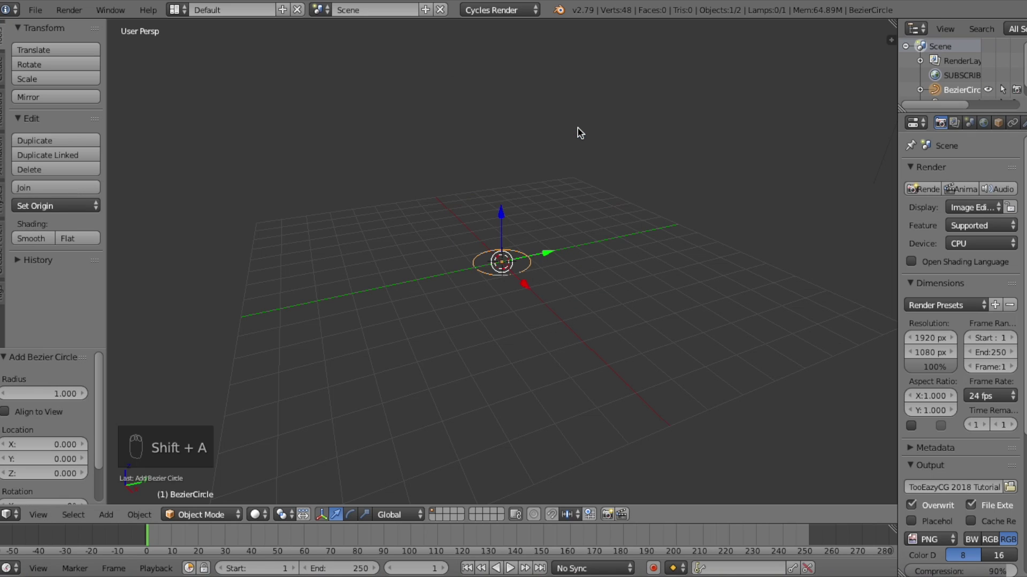
- Switch to an orthographic top view and scale the circle to 1.695
left_click(38, 515)
left_click(53, 447)
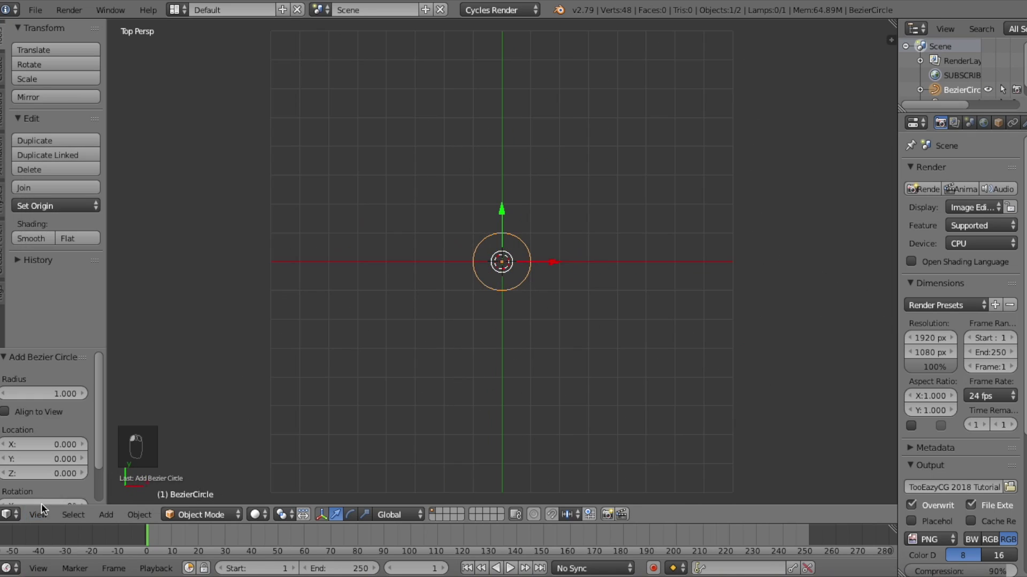
left_click(38, 514)
left_click(99, 340)
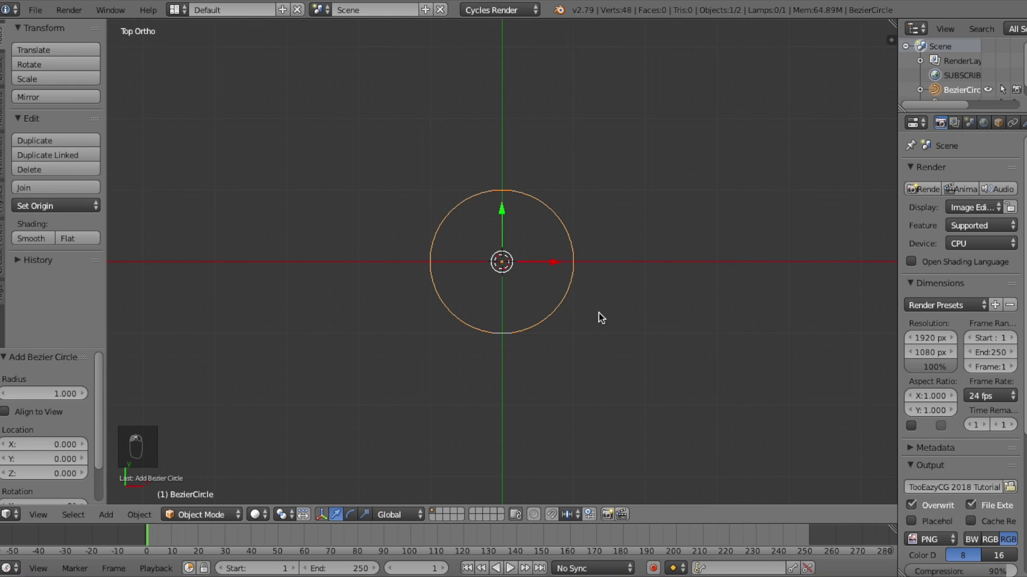
key("s")
left_click(685, 313)
scroll(686, 313, "up", 3)
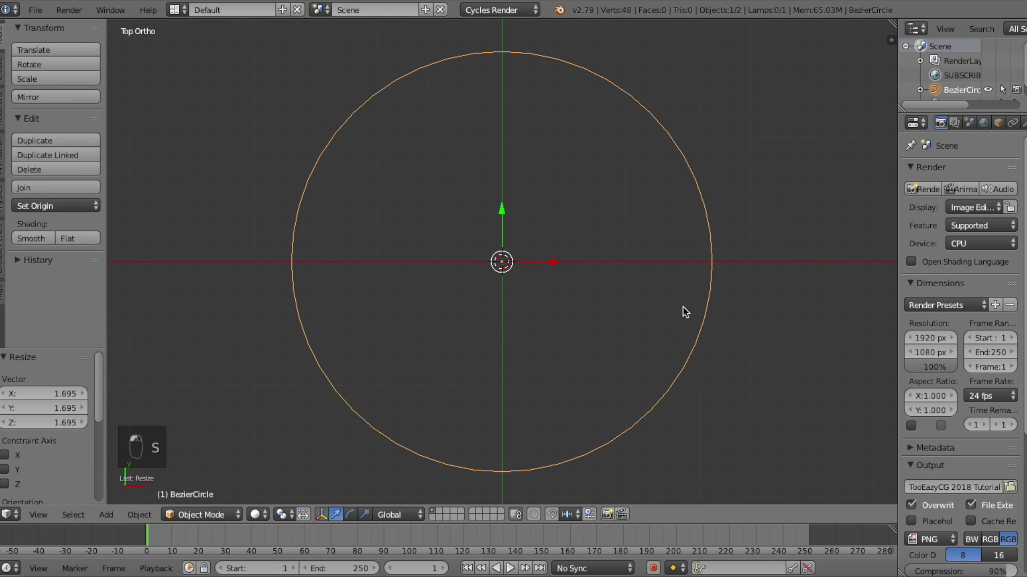
- Duplicate the circle, leaving BezierCircle.001 exactly on top of the original
key("shift+d")
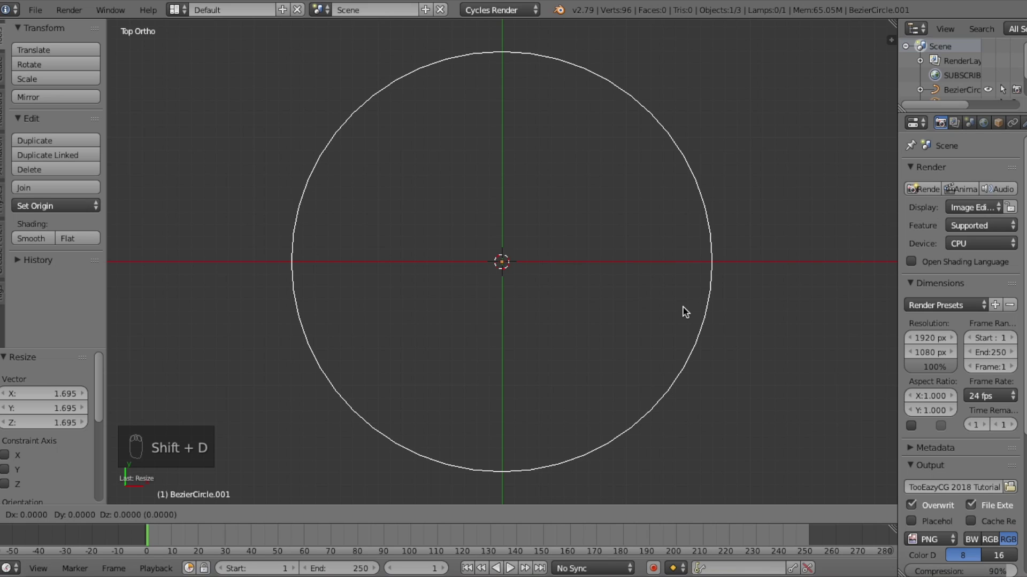
right_click(643, 303)
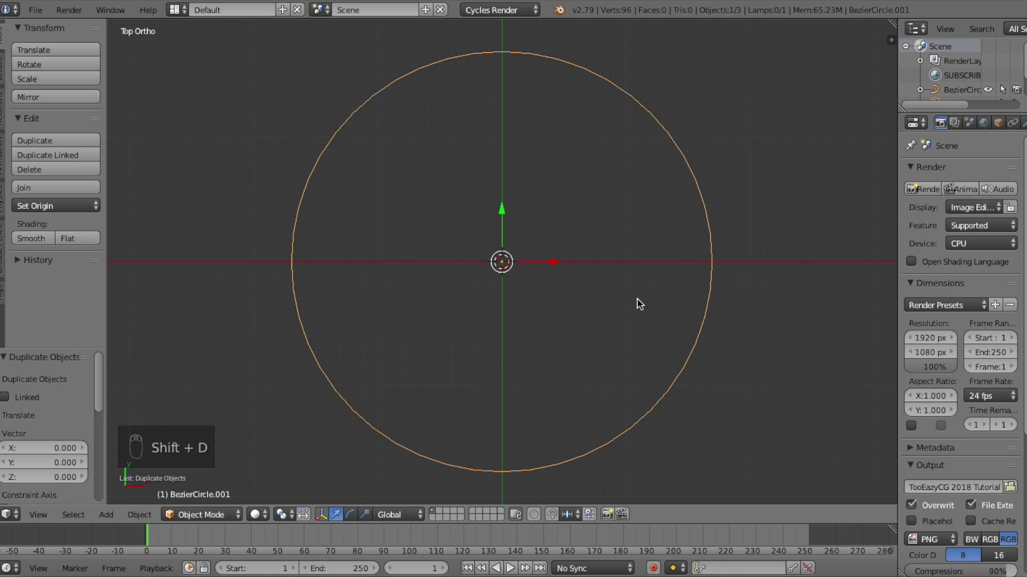
key("g")
key("x")
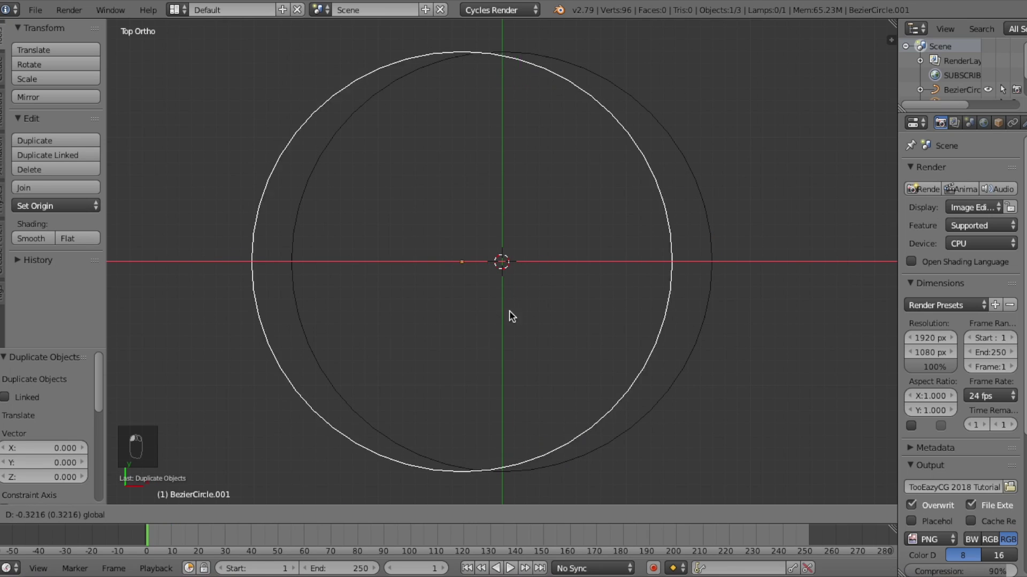
right_click(583, 312)
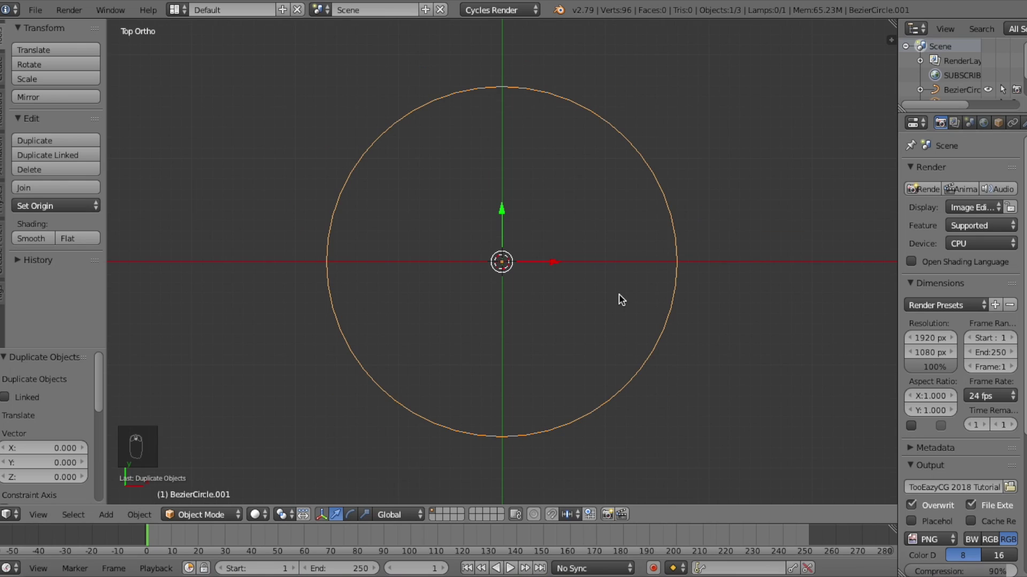
- Enter Edit Mode on the copy, try reshaping its handles, then undo those edits
key("Tab")
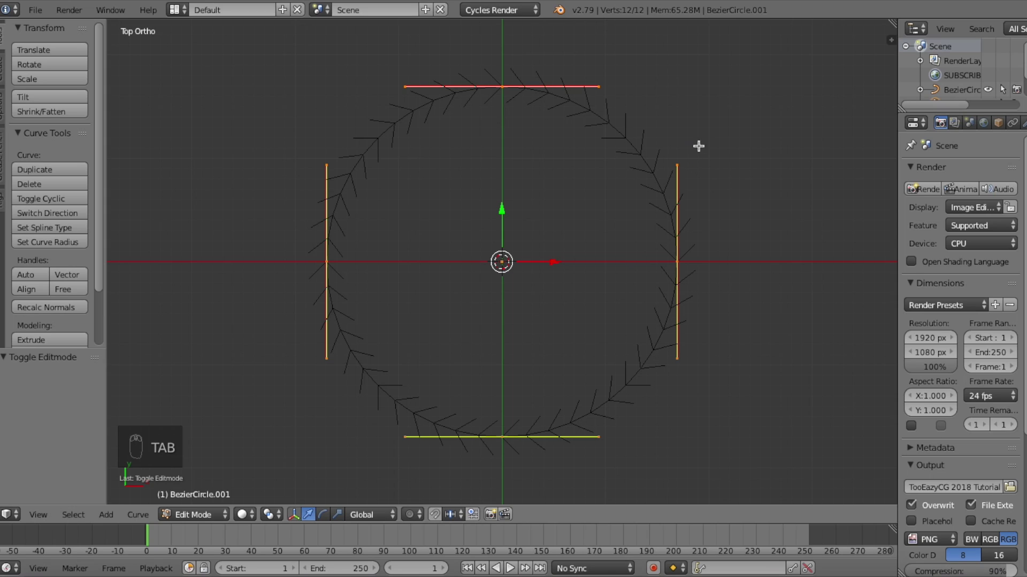
right_click_drag(603, 85, 568, 209)
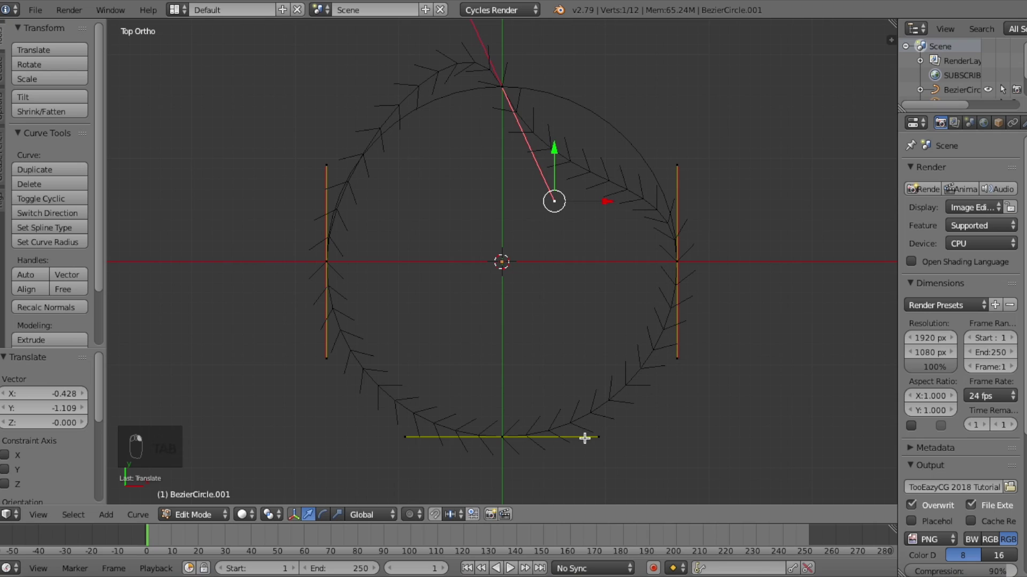
right_click_drag(588, 435, 588, 345)
right_click_drag(679, 172, 609, 185)
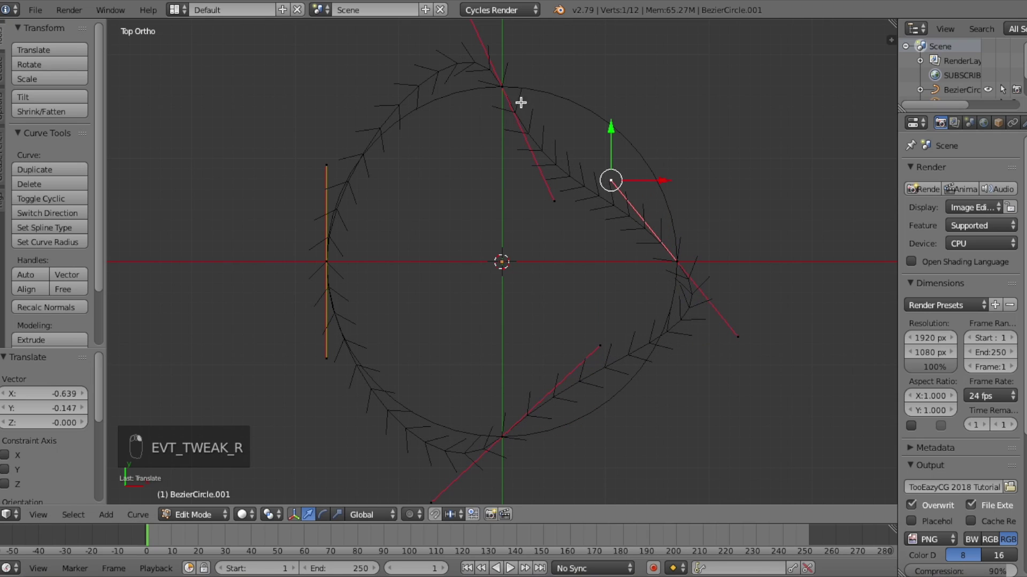
scroll(535, 185, "down", 3)
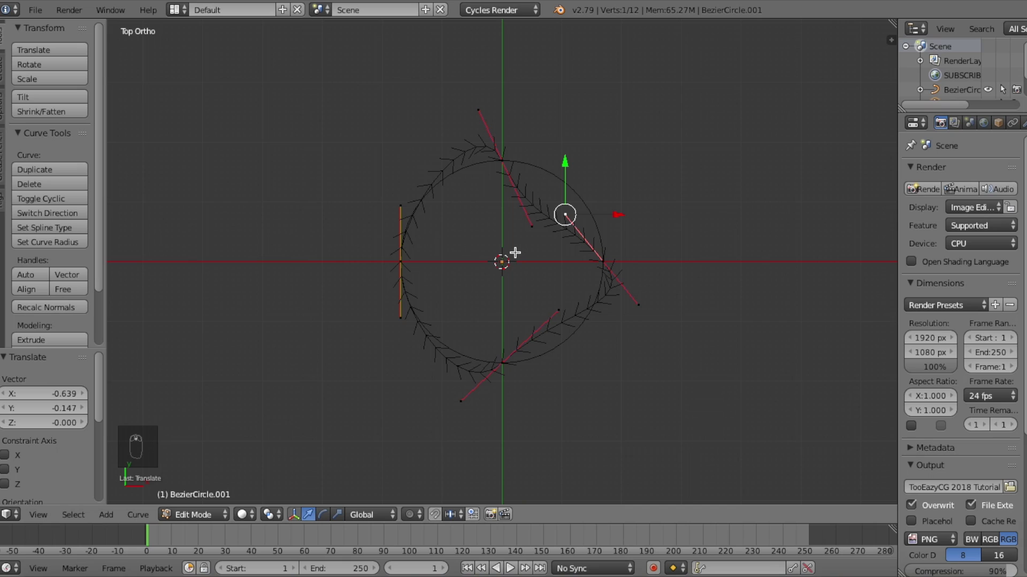
key("super+z")
key("super+z")
key("super+z")
key("super+z")
key("super+z")
key("super+z")
key("super+z")
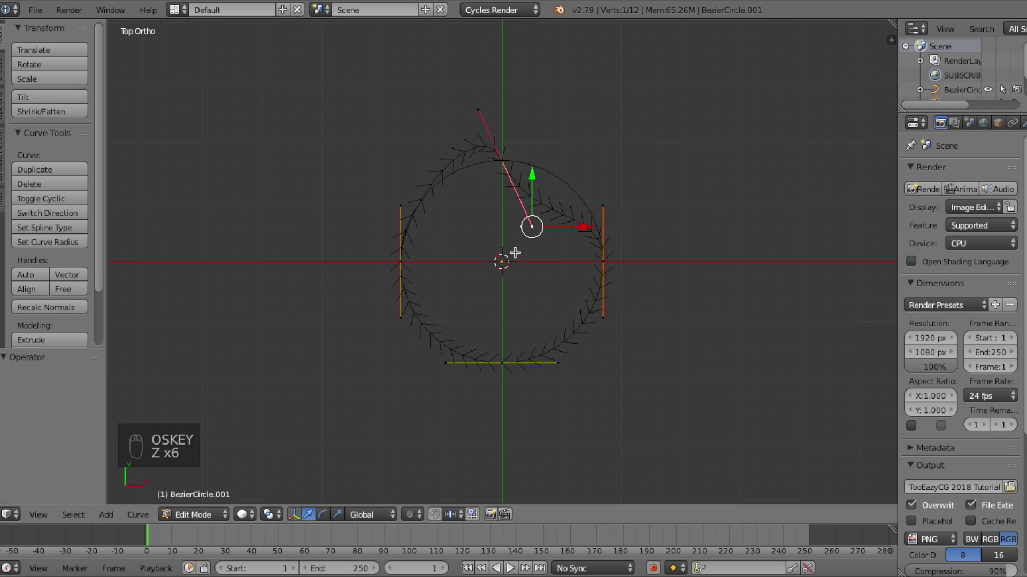
- Select all points and subdivide the curve, doubling its control points
key("a")
key("a")
key("a")
key("w")
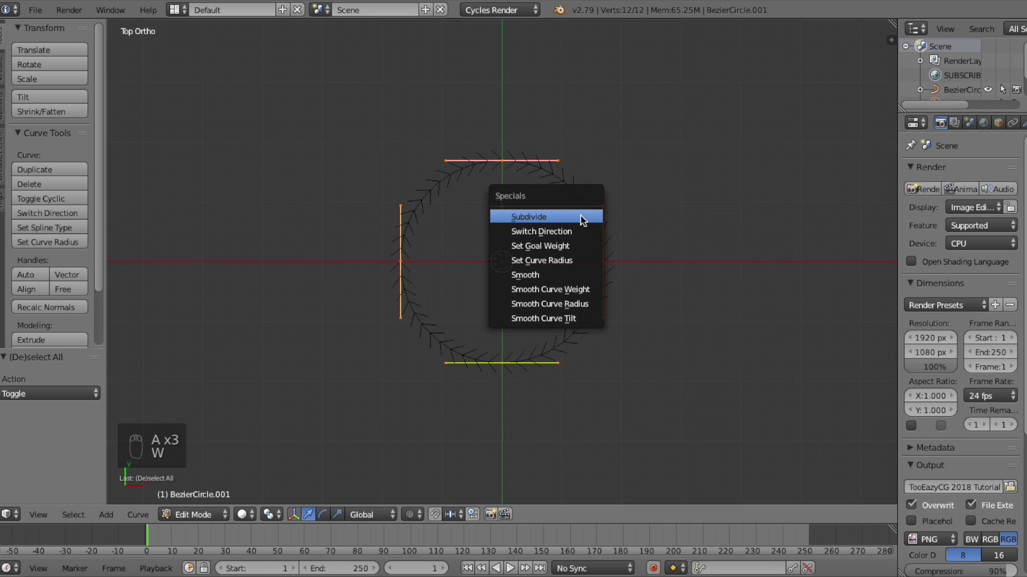
left_click(579, 216)
scroll(581, 216, "up", 2)
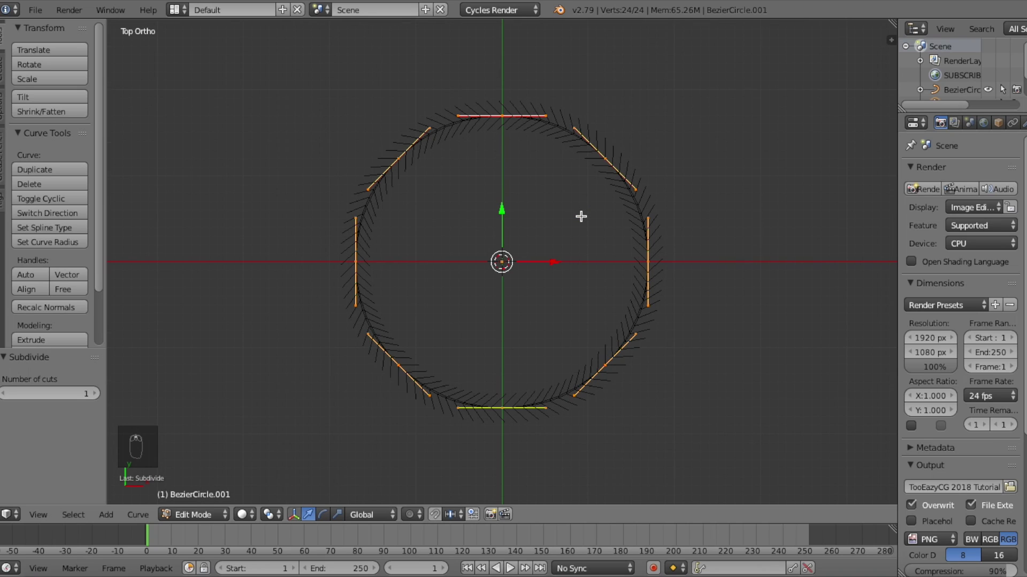
scroll(581, 216, "up", 1)
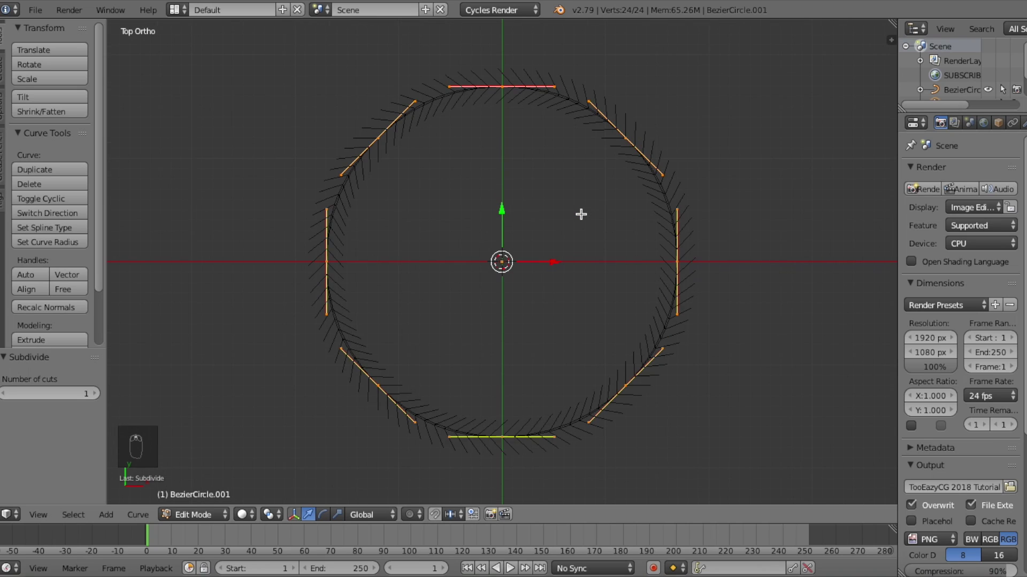
- Rotate the handles of the top, top-right, right and lower-right points by 70°
right_click(551, 86)
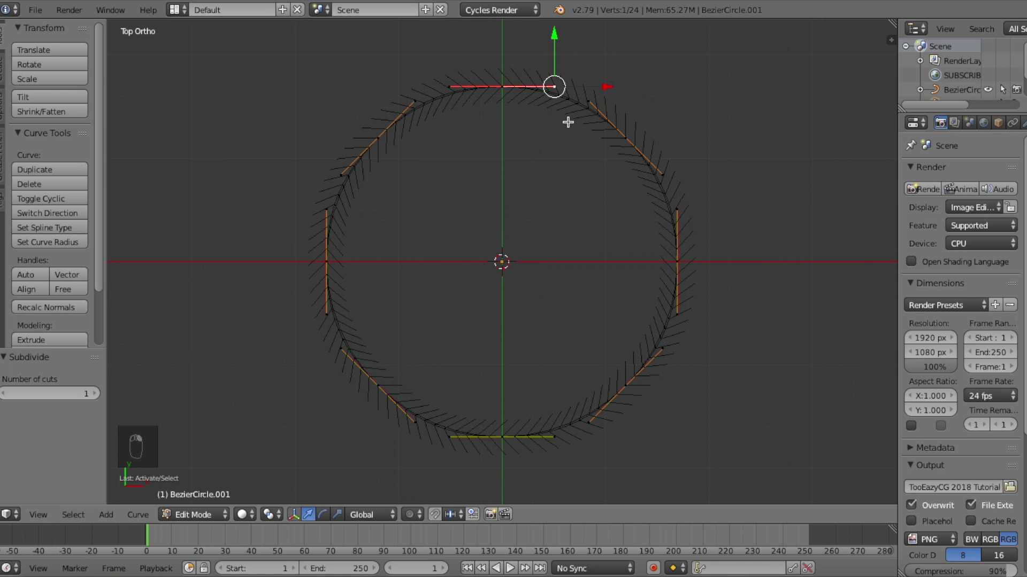
type("r")
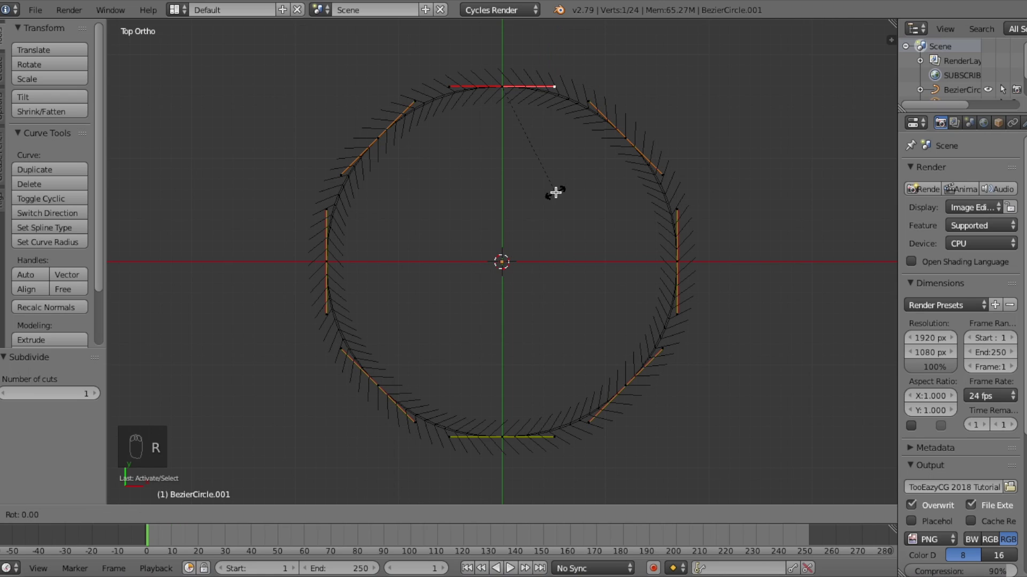
type("70")
key("Return")
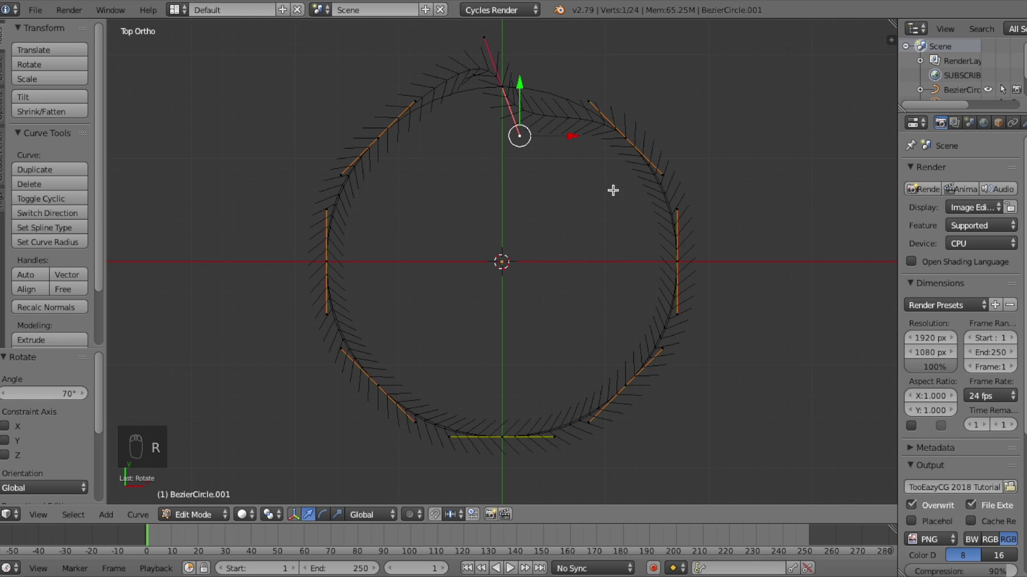
right_click(658, 177)
type("r70")
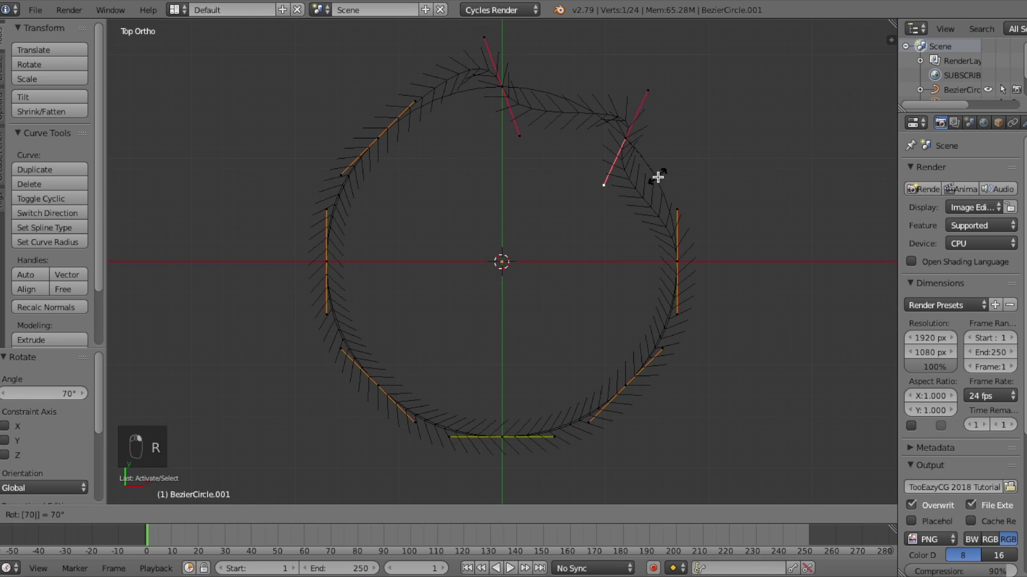
key("Return")
right_click(677, 313)
type("r70")
key("Return")
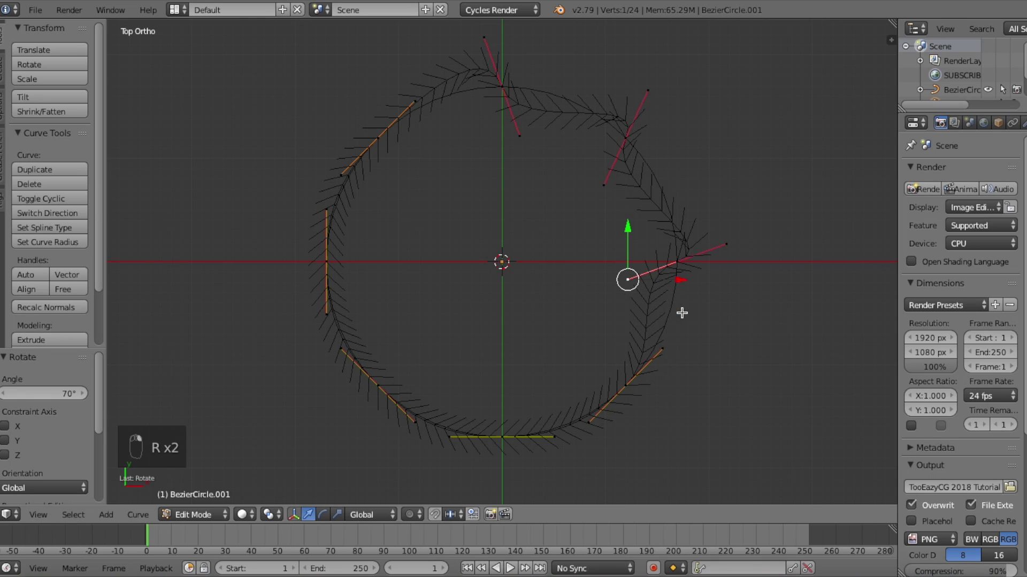
right_click(595, 431)
- Rotate the handles of the bottom, lower-left, left and upper-left points by 70°
type("r70")
key("Return")
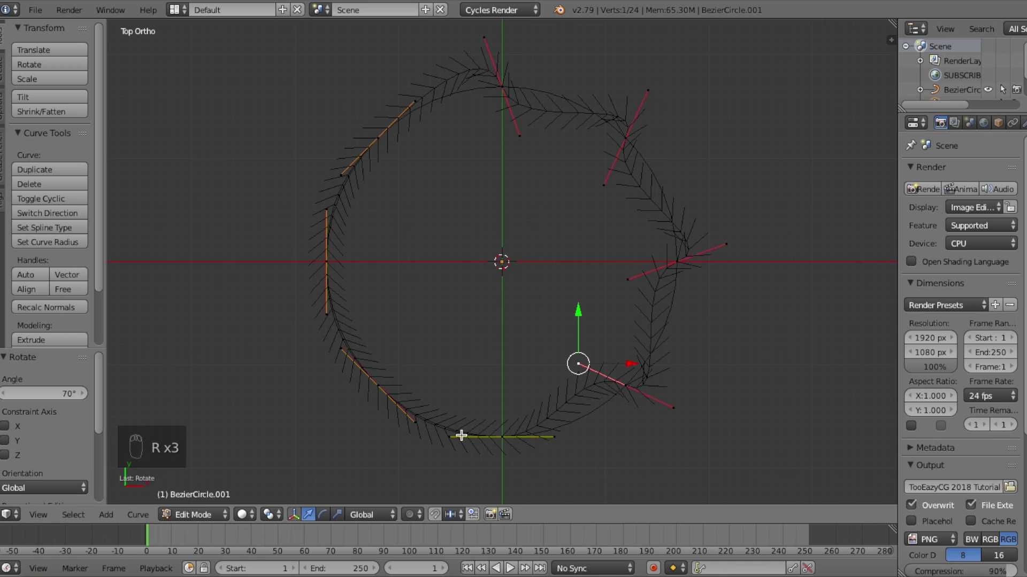
right_click(461, 435)
type("r70")
key("Return")
right_click(341, 349)
type("r")
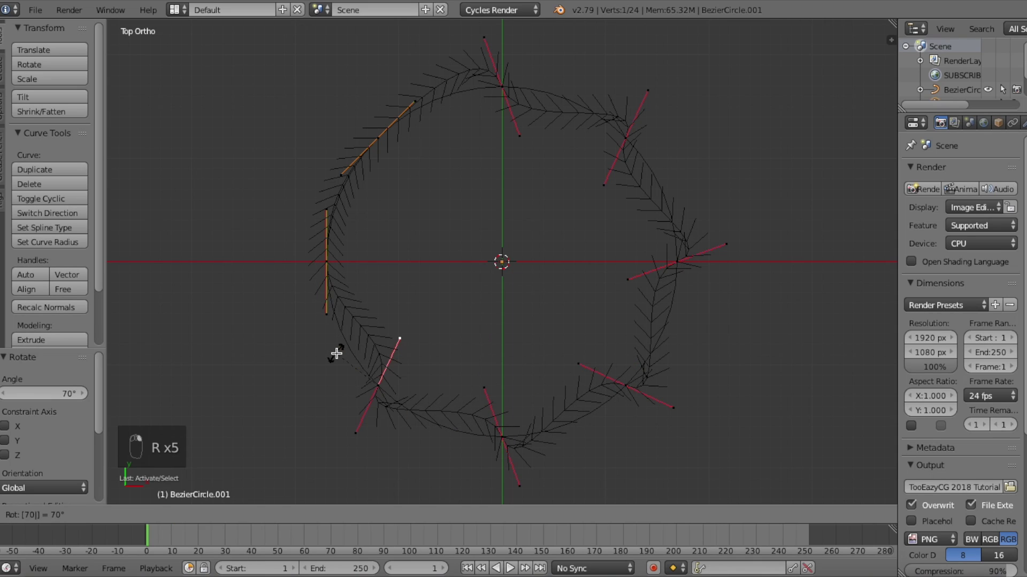
type("70")
key("Return")
right_click(328, 208)
type("r70")
key("Return")
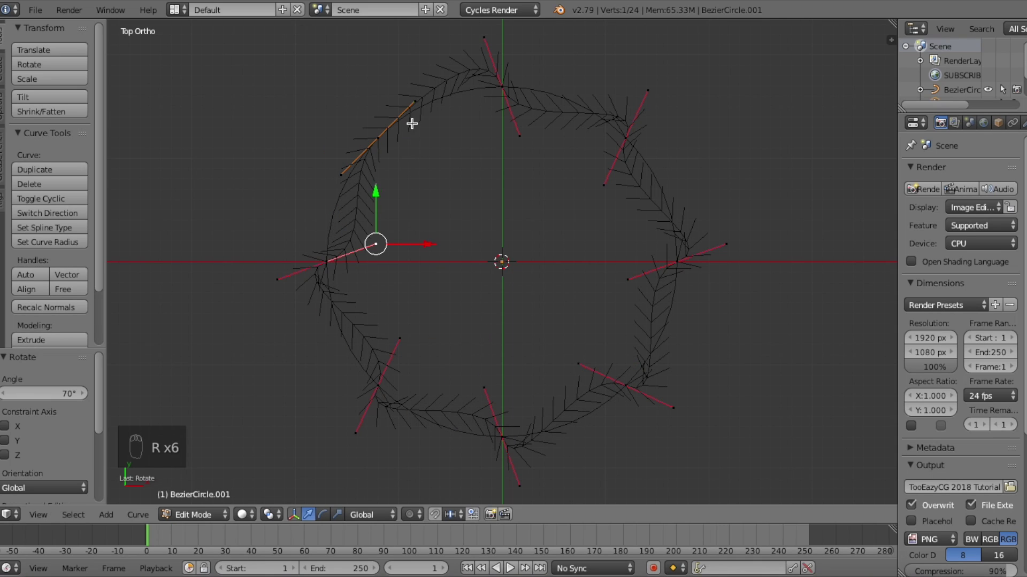
right_click(412, 123)
type("r70")
key("Return")
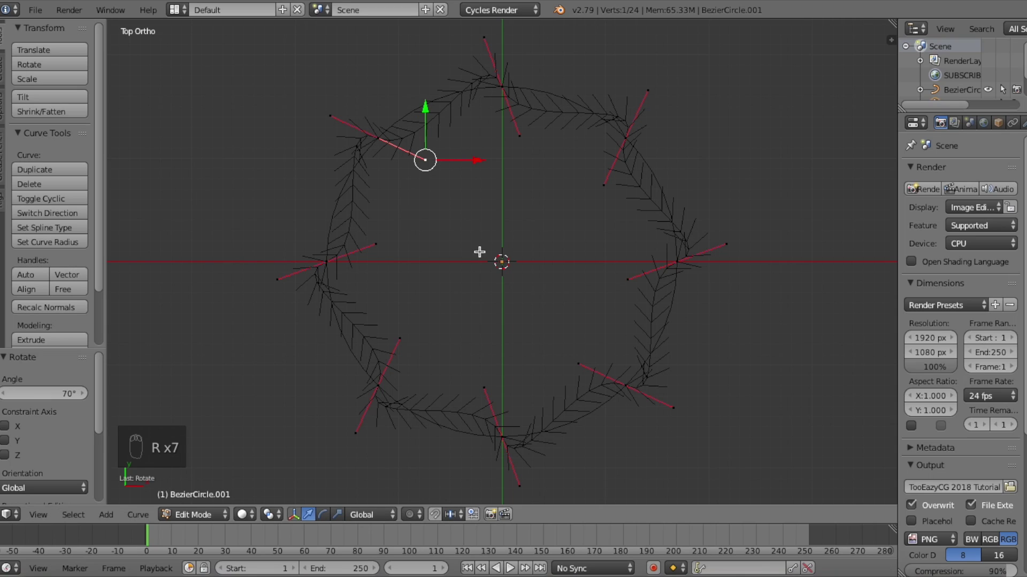
- Select alternating outer handle ends and scale them by 1.2
key("a")
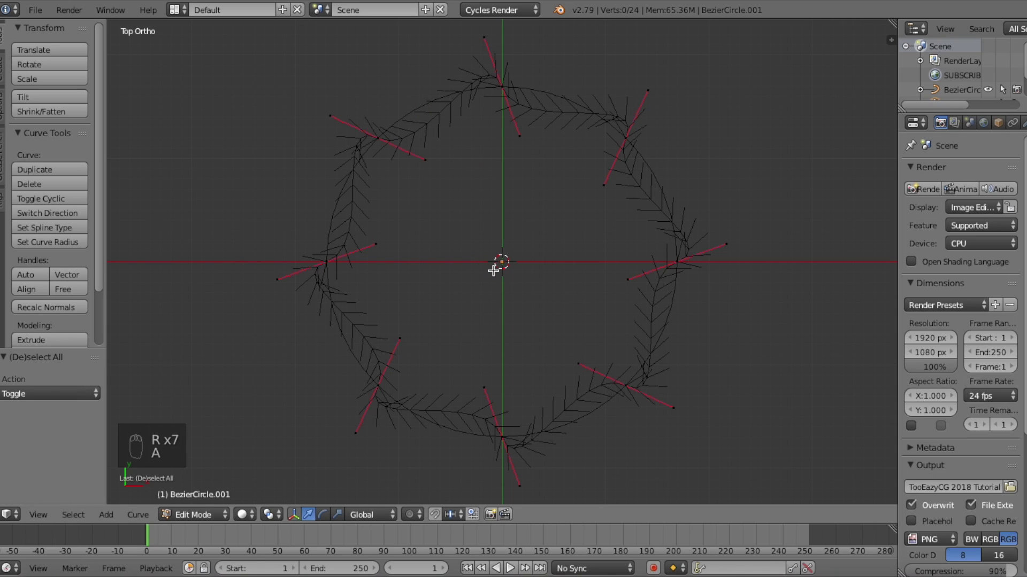
right_click(483, 38)
right_click(652, 93, "shift")
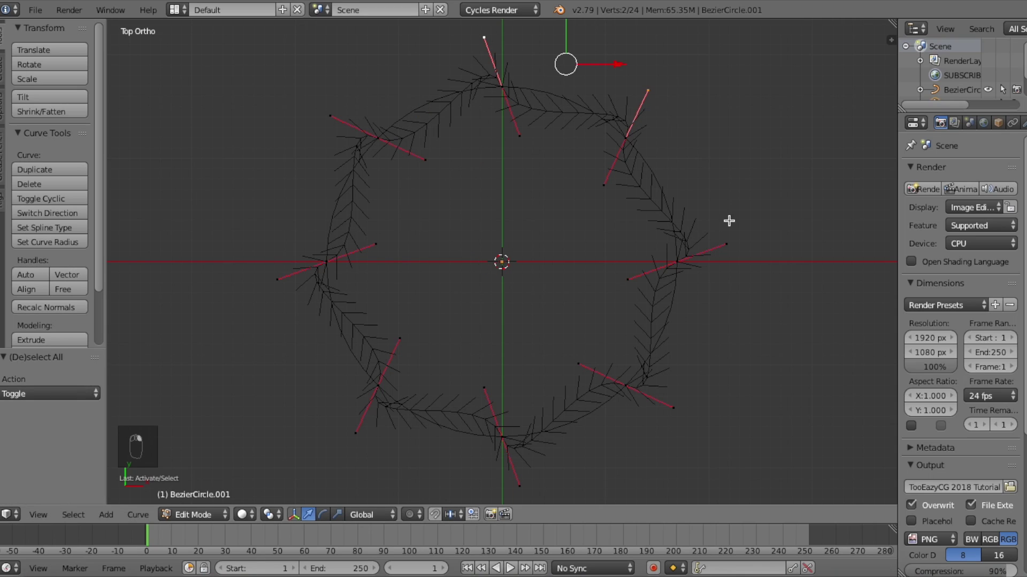
right_click(522, 483, "shift")
right_click(352, 432, "shift")
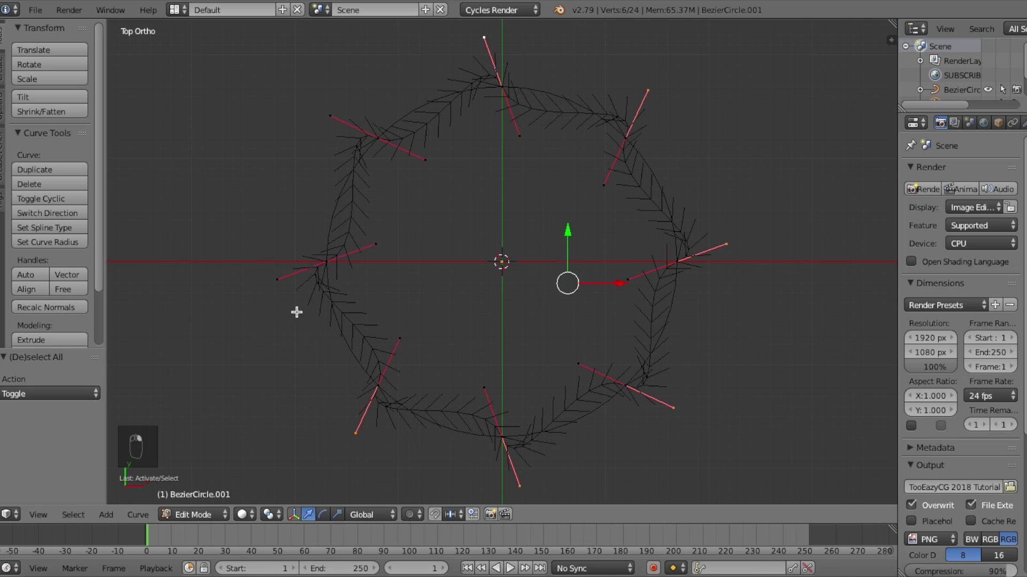
right_click(282, 275, "shift")
right_click(342, 101, "shift")
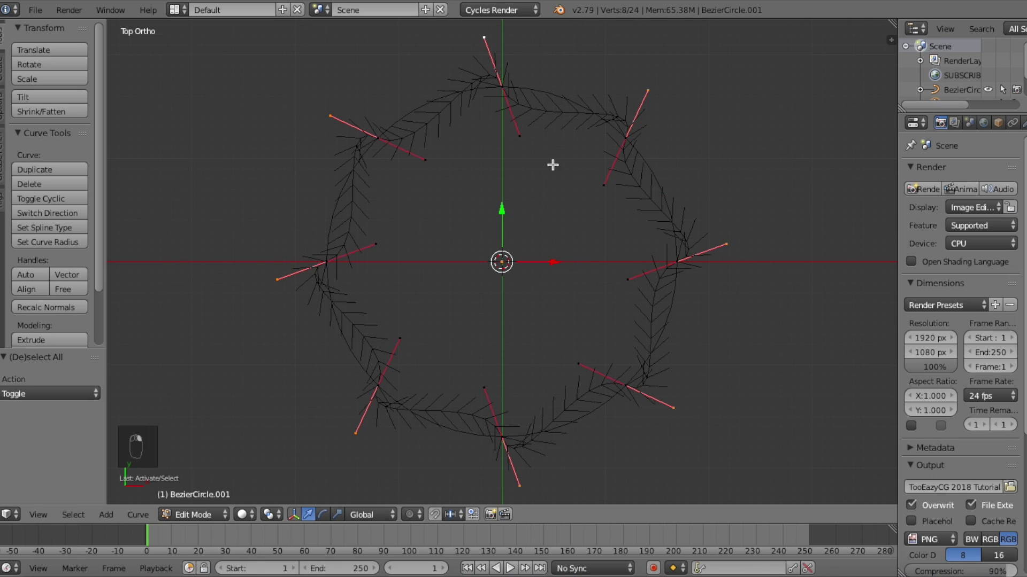
type("s")
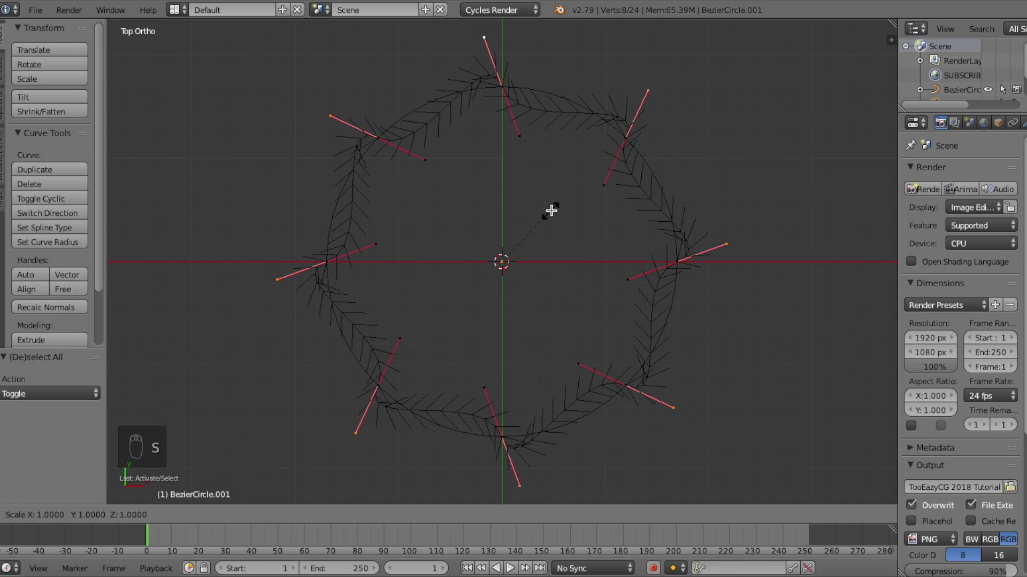
type("1.2")
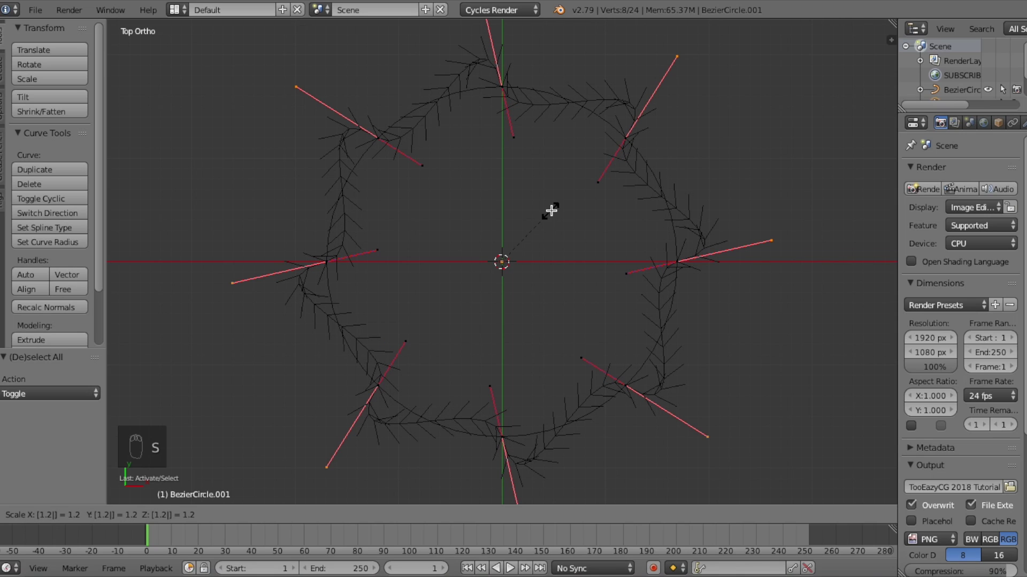
key("Return")
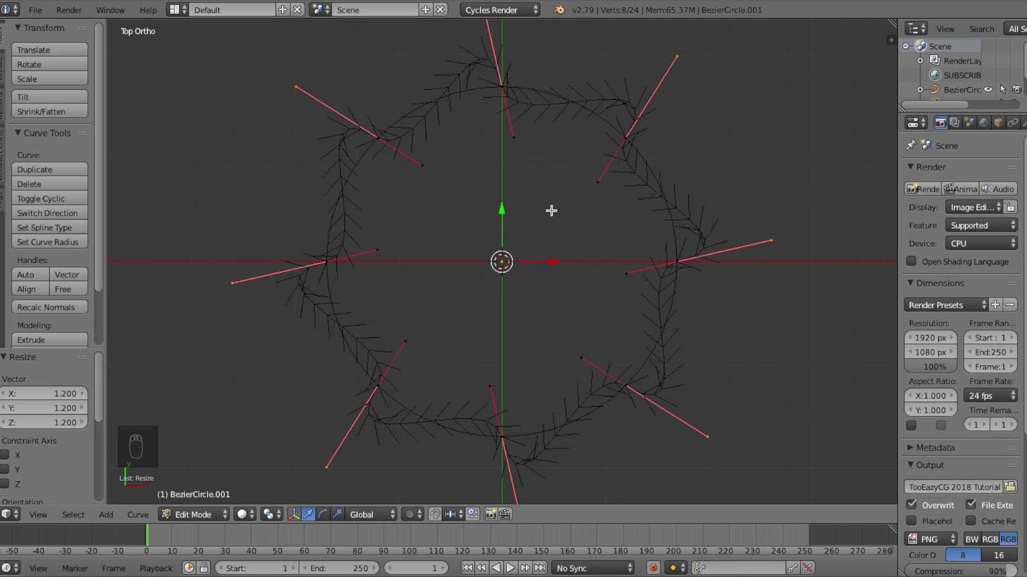
- Back in Object Mode, scale the wavy curve to 0.366 inside the large circle
key("Tab")
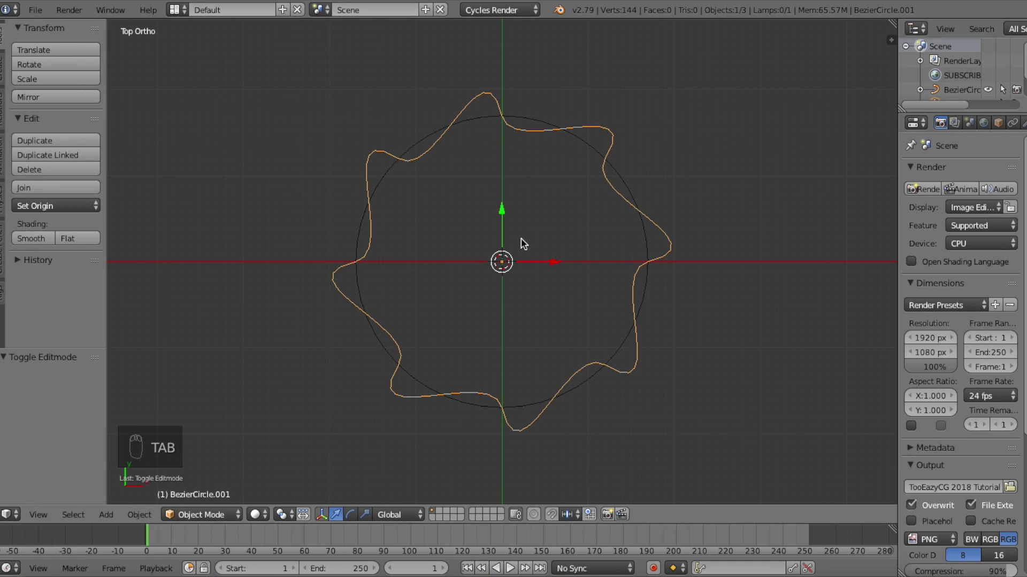
scroll(498, 275, "down", 1)
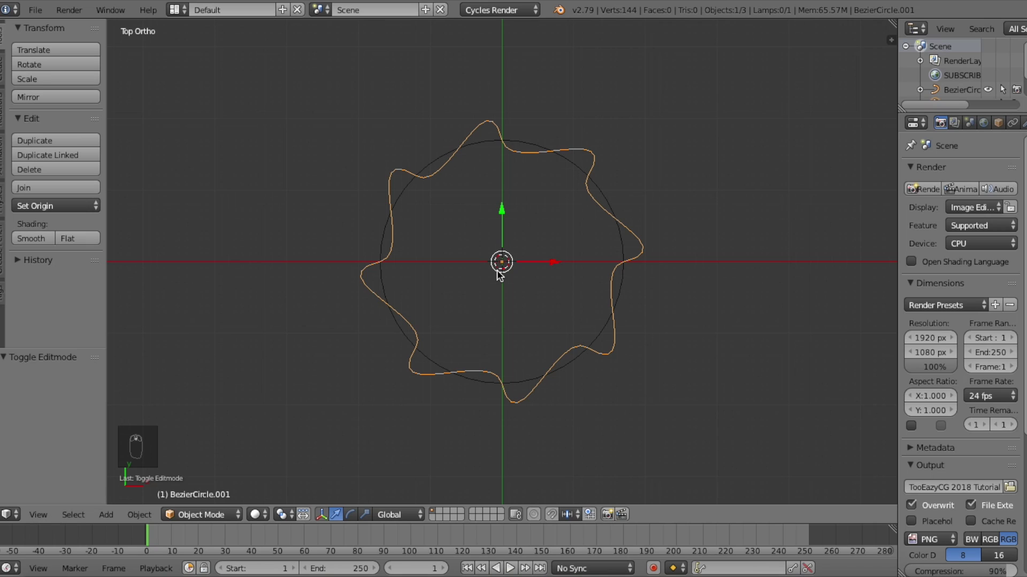
scroll(499, 274, "up", 2)
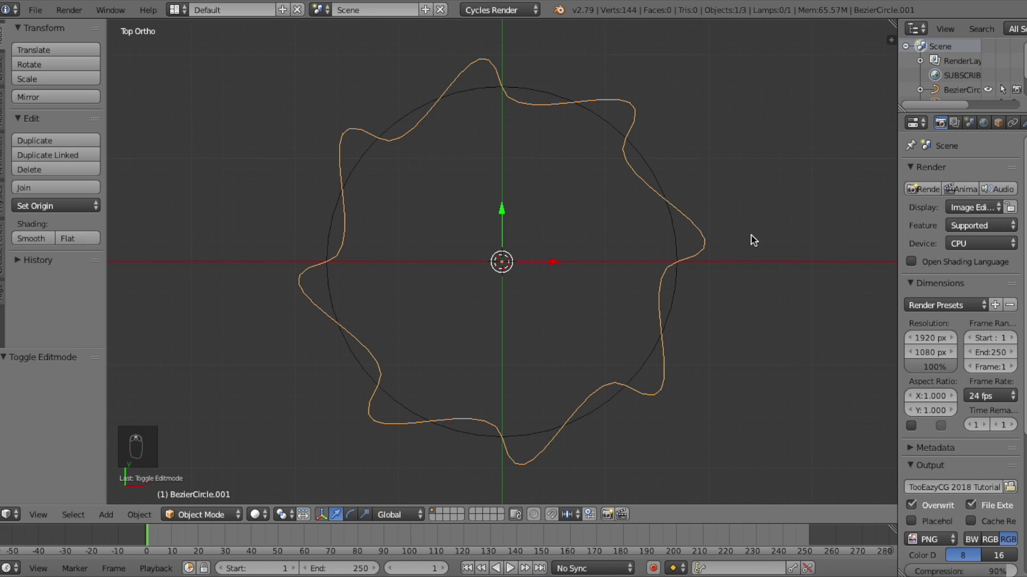
key("s")
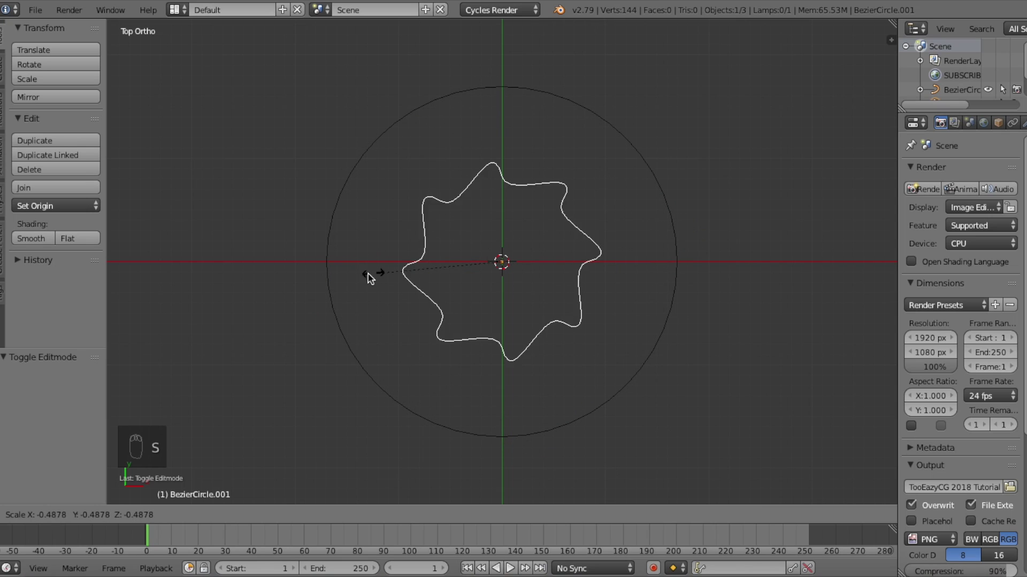
left_click(593, 246)
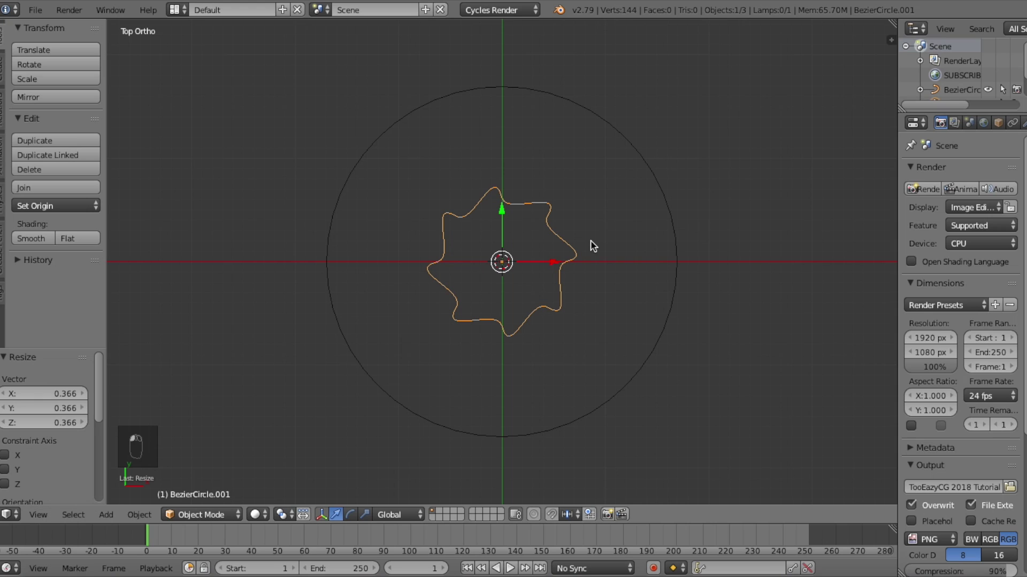
key("a")
middle_click_drag(593, 246, 573, 276)
- Add a Screw modifier to the wavy curve
left_click(572, 277)
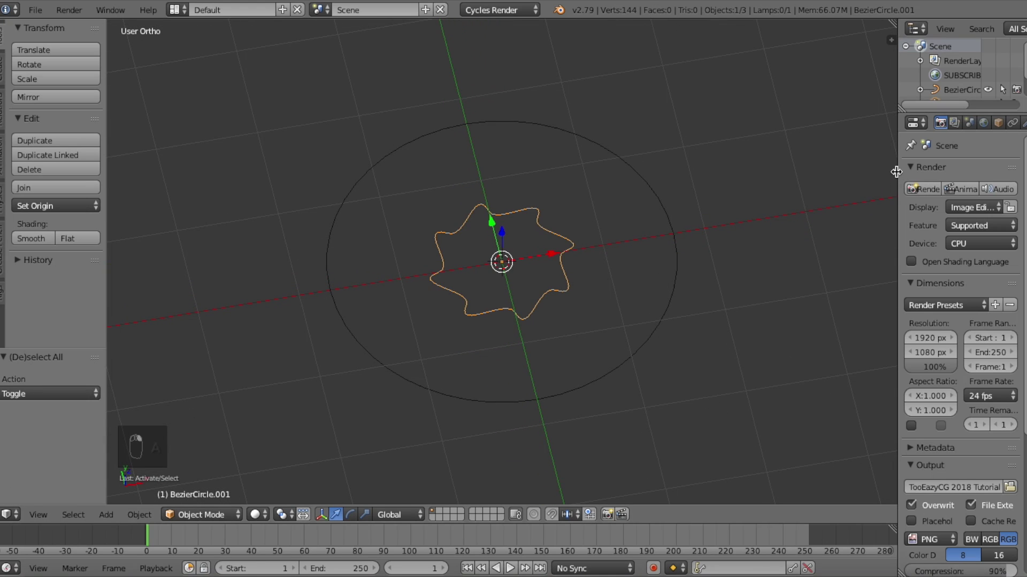
left_click_drag(898, 178, 782, 184)
left_click(910, 122)
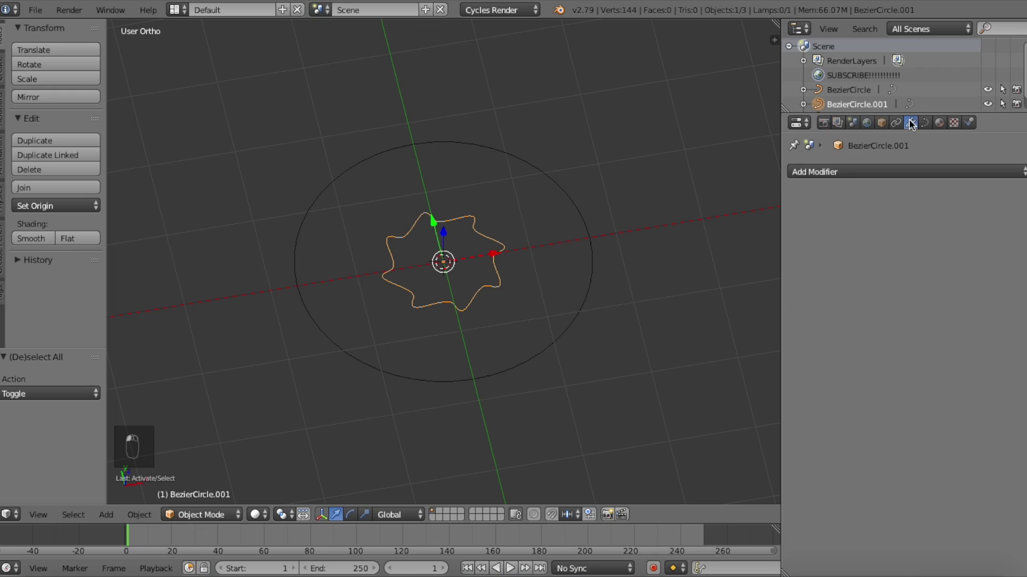
left_click(854, 175)
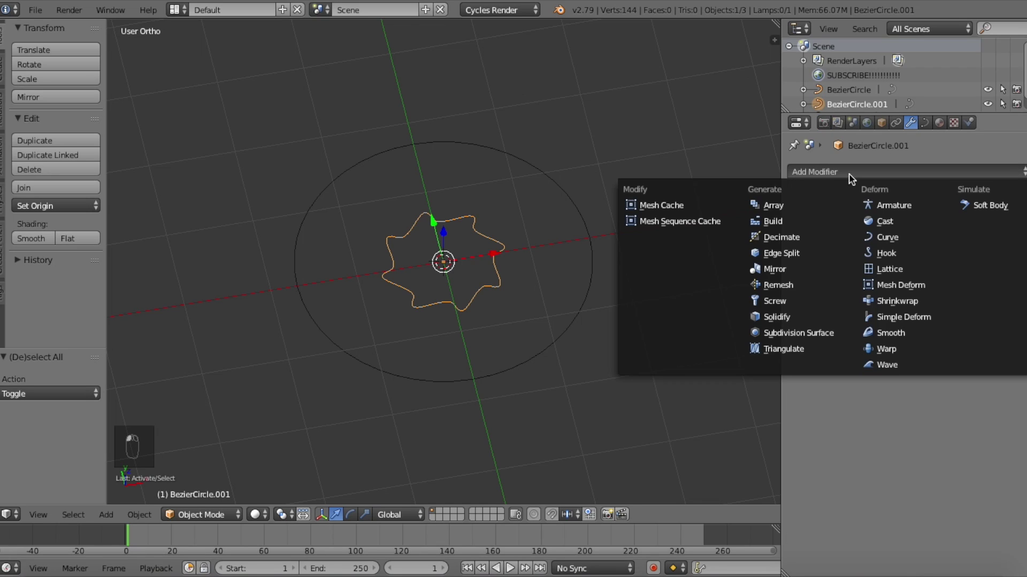
left_click(785, 296)
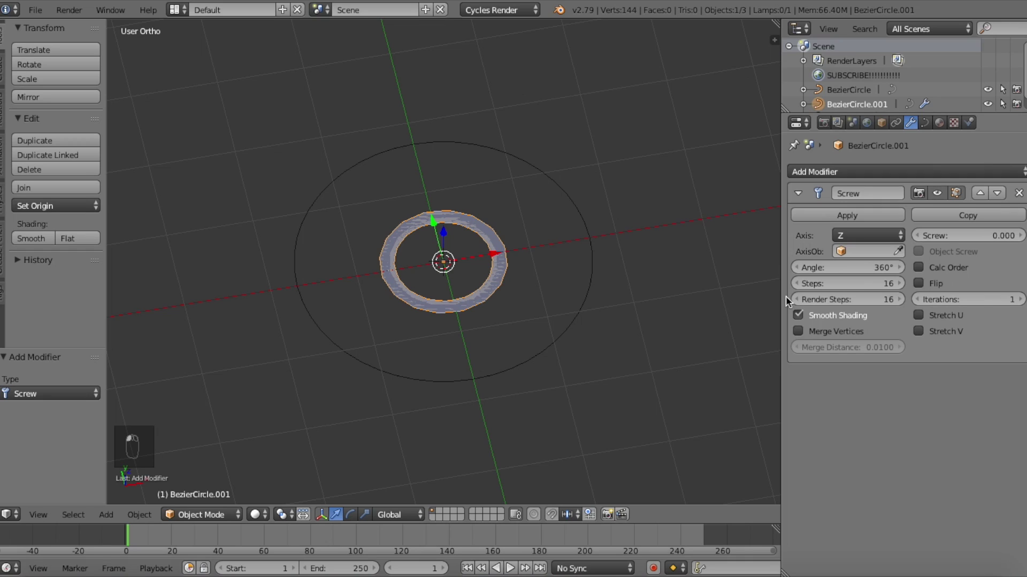
- Add a Curve modifier with Z deformation axis, bound to BezierCircle
left_click(867, 171)
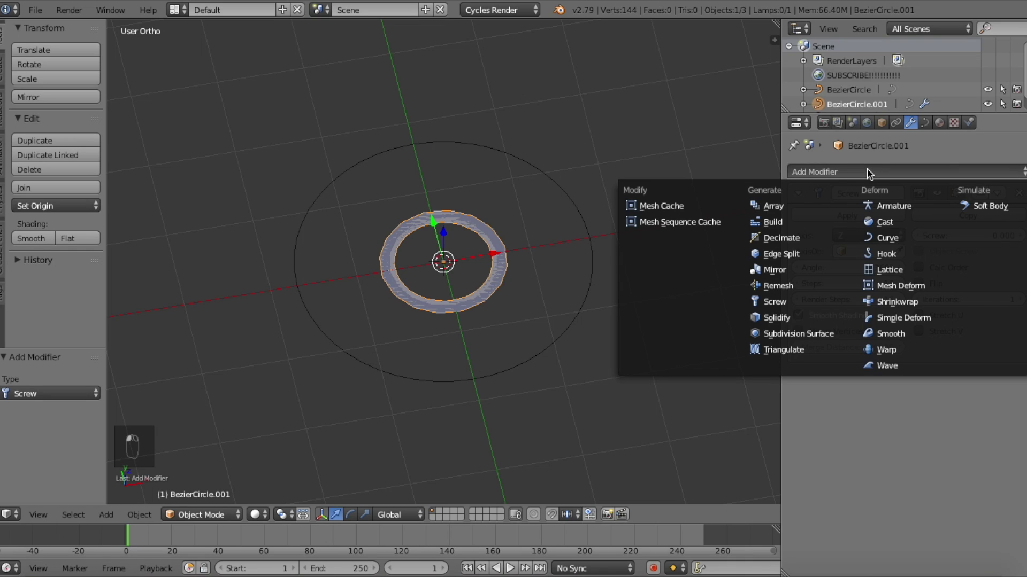
left_click(879, 237)
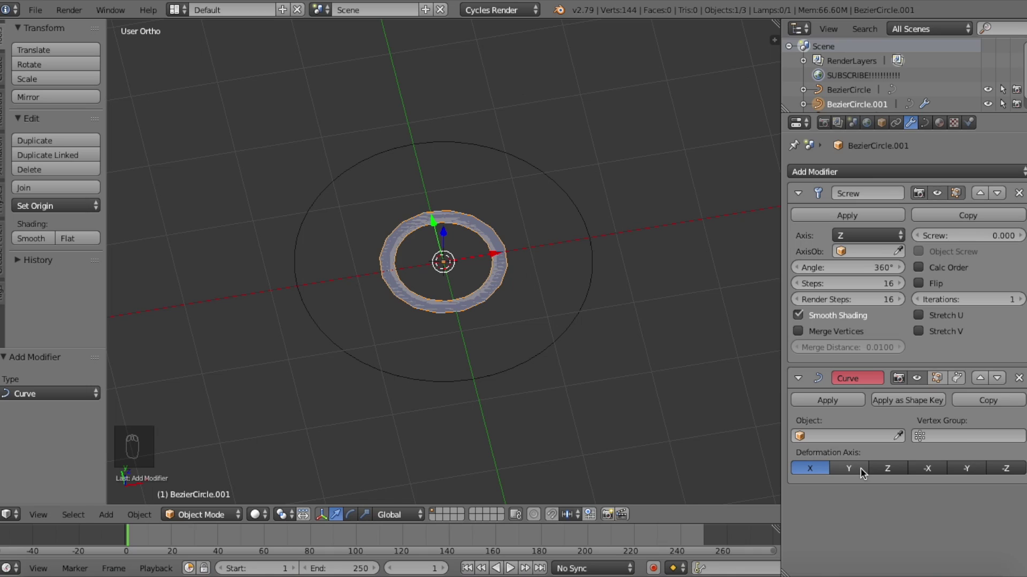
left_click(894, 469)
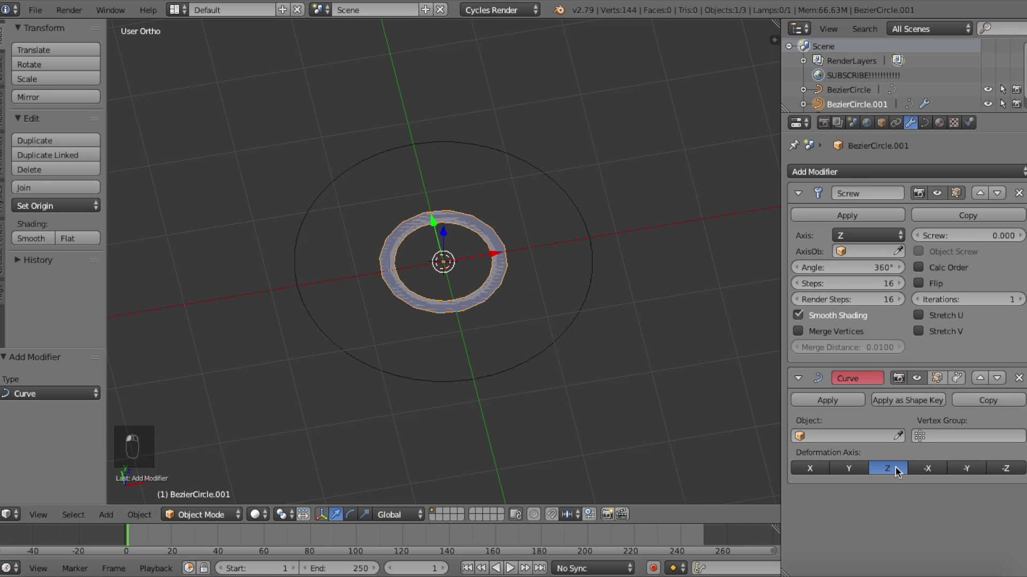
left_click(900, 437)
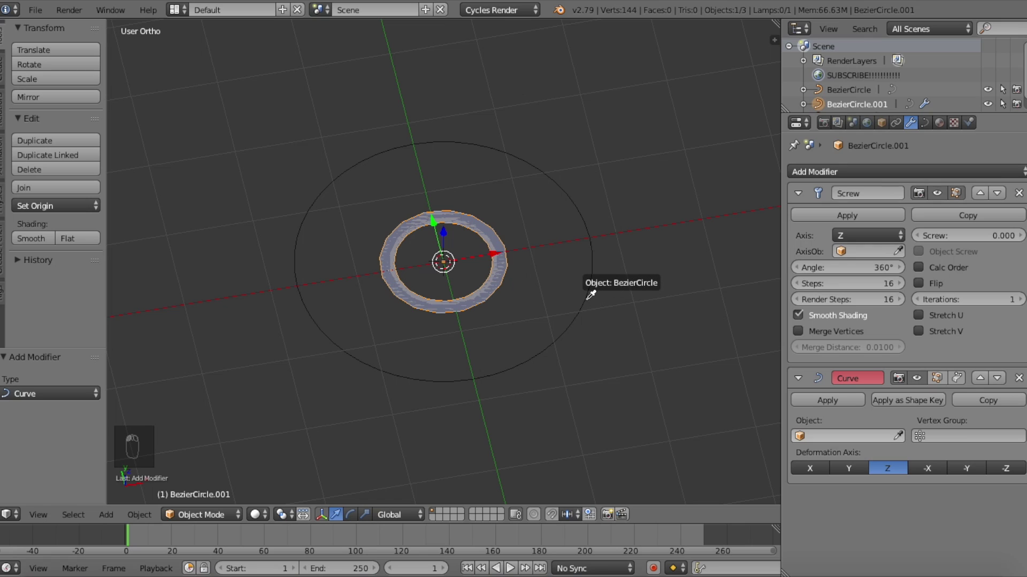
left_click(585, 220)
middle_click_drag(610, 319, 588, 257)
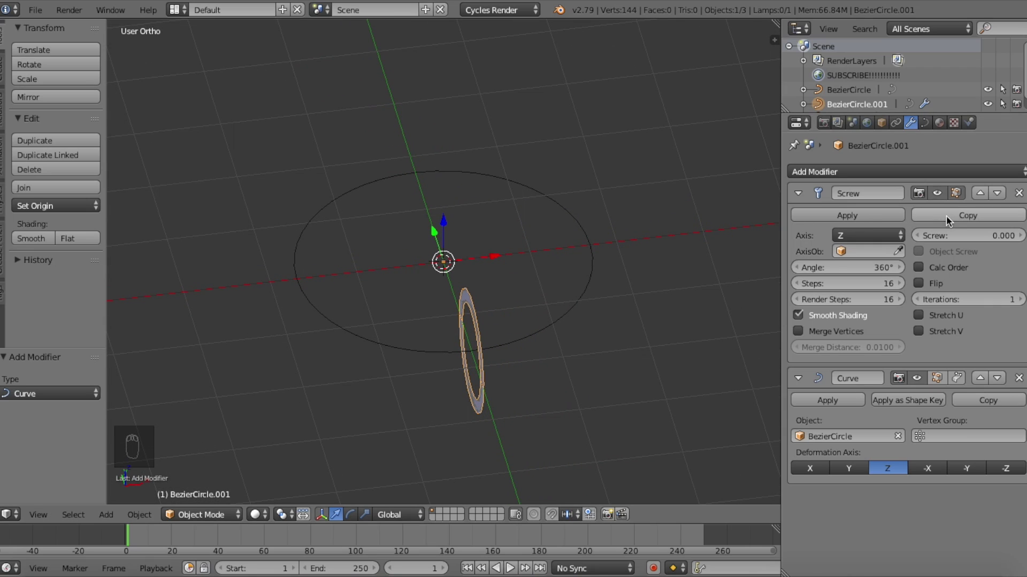
- Set the Screw modifier's screw offset to 17.150
left_click(956, 234)
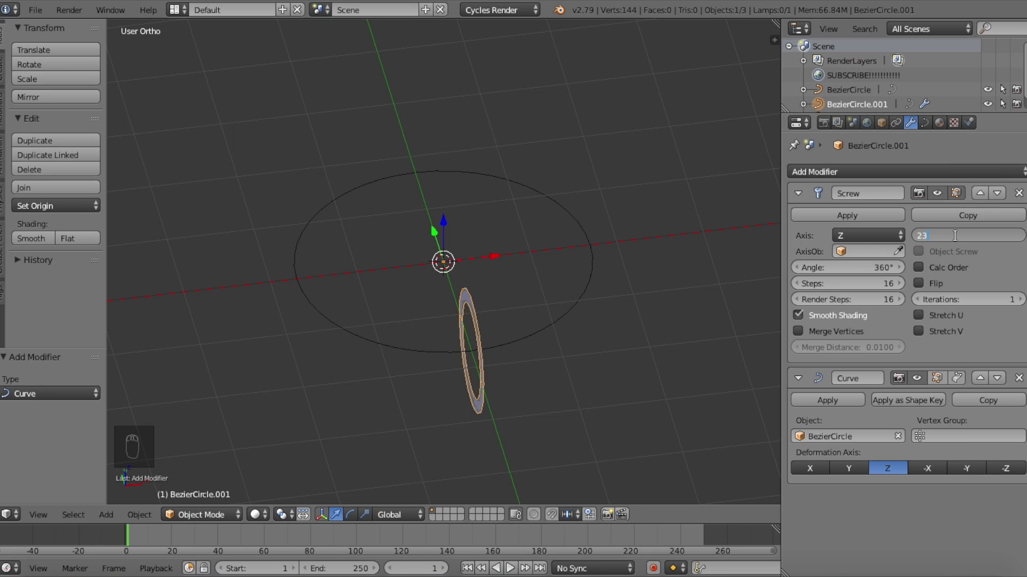
key("Return")
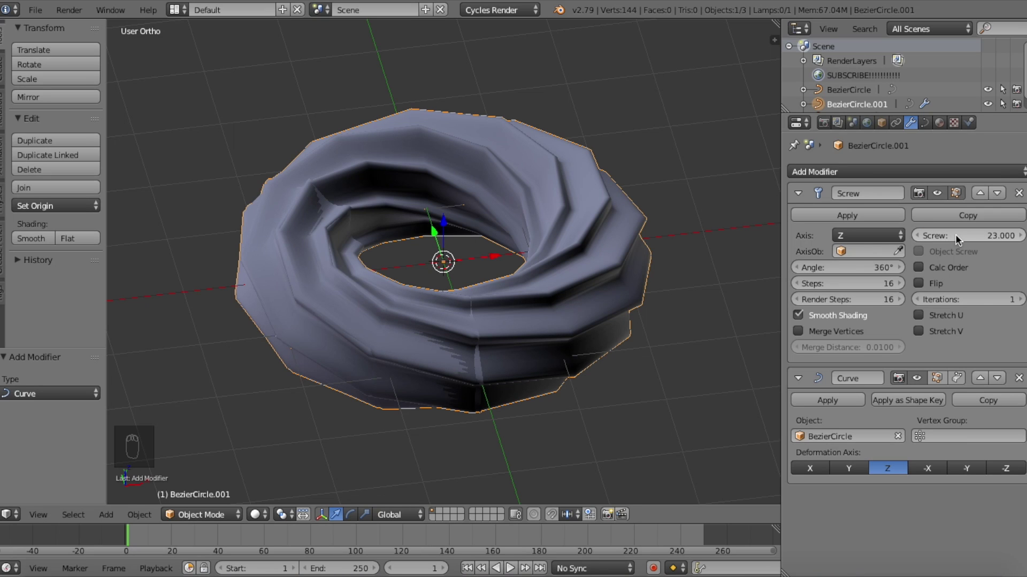
left_click_drag(961, 234, 941, 235)
scroll(688, 279, "up", 8)
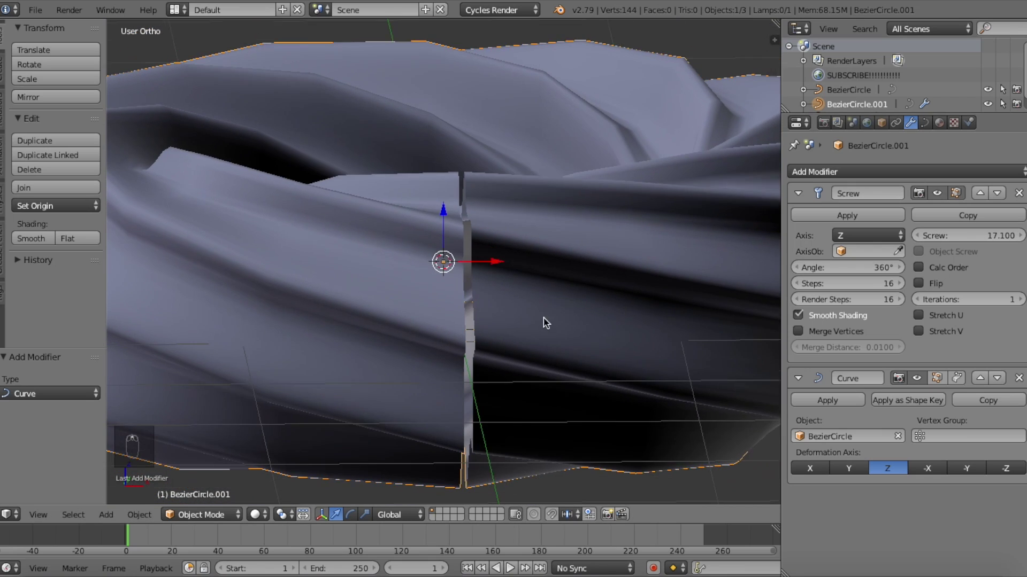
left_click(1019, 236)
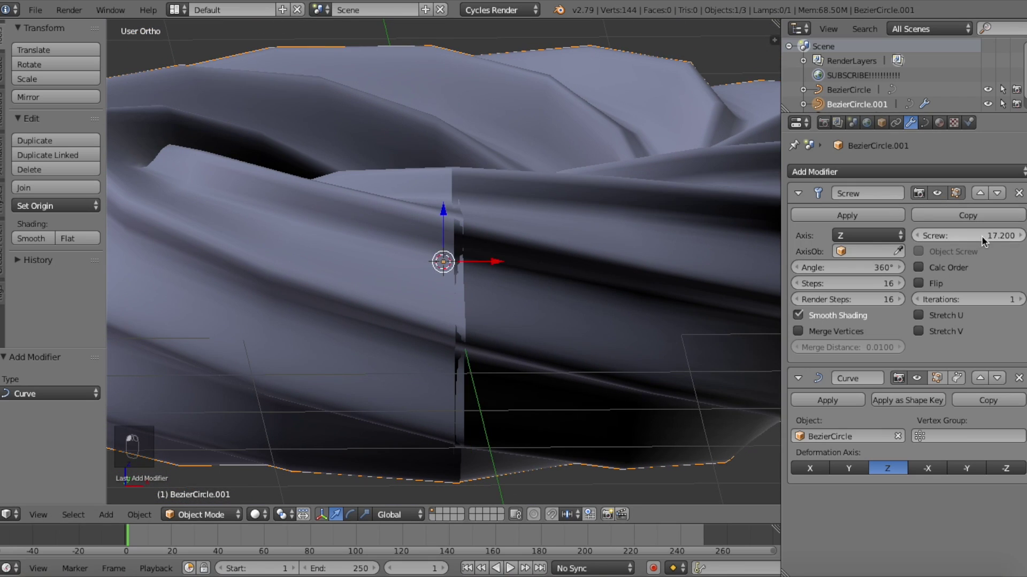
left_click(918, 236)
left_click(958, 235)
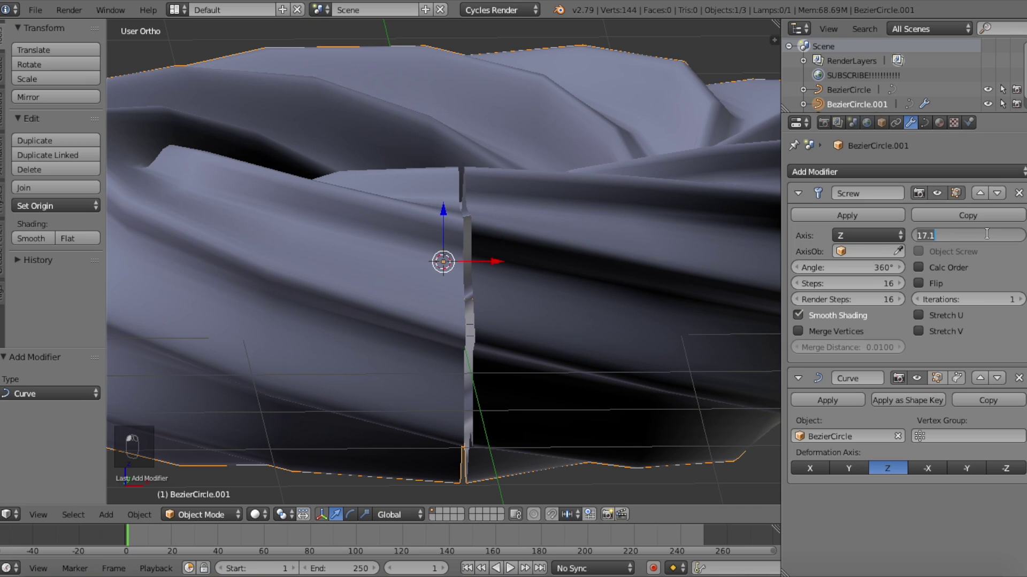
left_click(984, 233)
type("5")
key("Return")
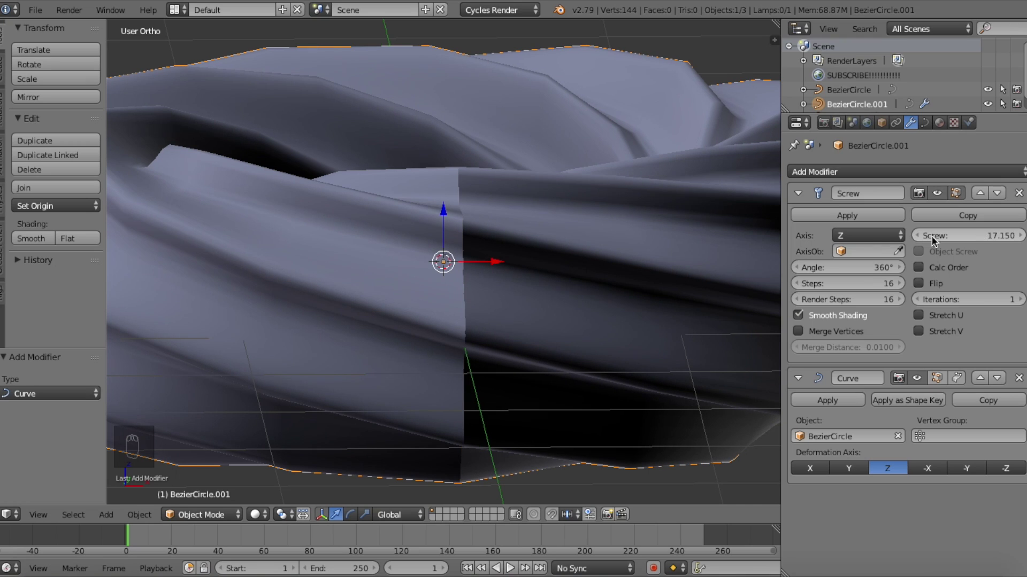
- Orbit and zoom around the ring to check that the seam is closed
middle_click_drag(539, 284, 551, 393)
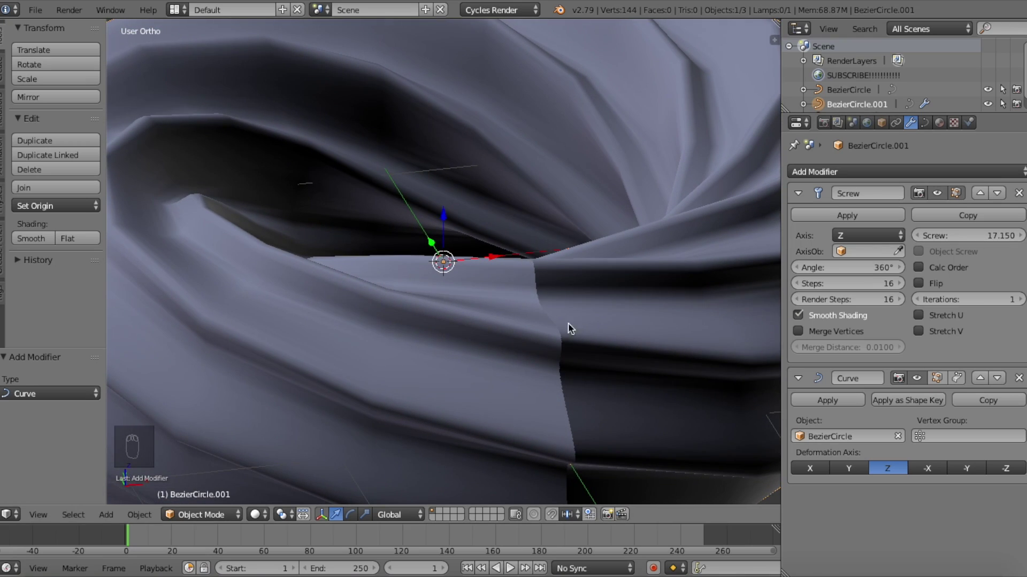
scroll(567, 433, "down", 5)
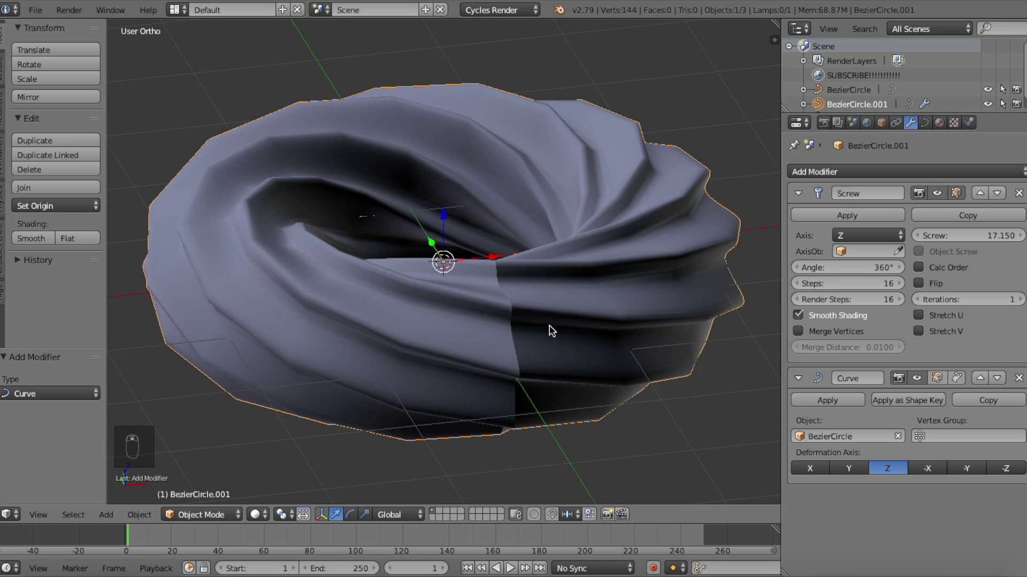
scroll(556, 419, "up", 5)
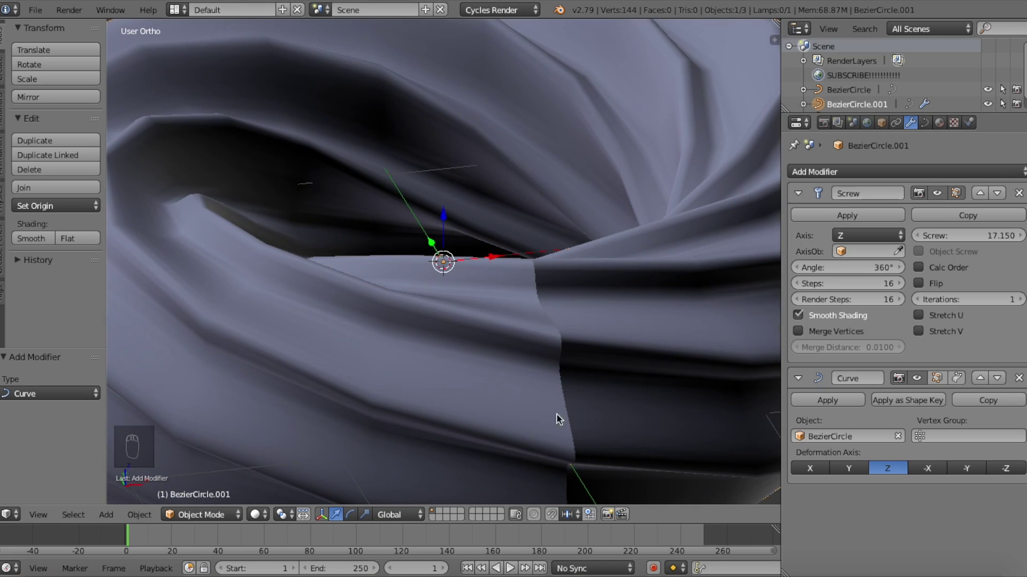
scroll(559, 418, "down", 5)
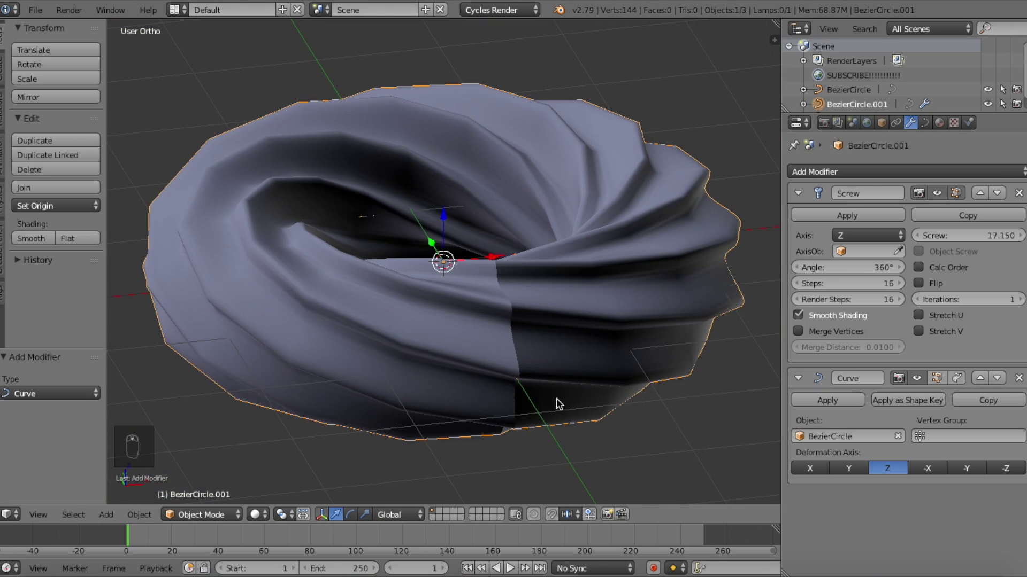
middle_click_drag(497, 207, 531, 232)
scroll(532, 232, "up", 2)
scroll(532, 233, "down", 3)
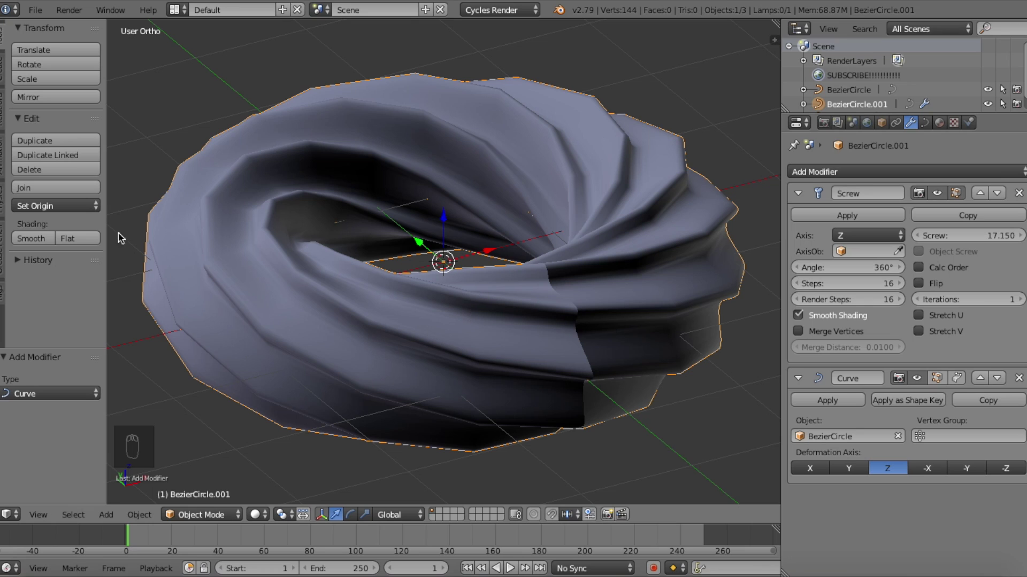
- Set the Screw angle to 540° and steps to 64 for a tighter, smoother twist
middle_click_drag(490, 326, 554, 326)
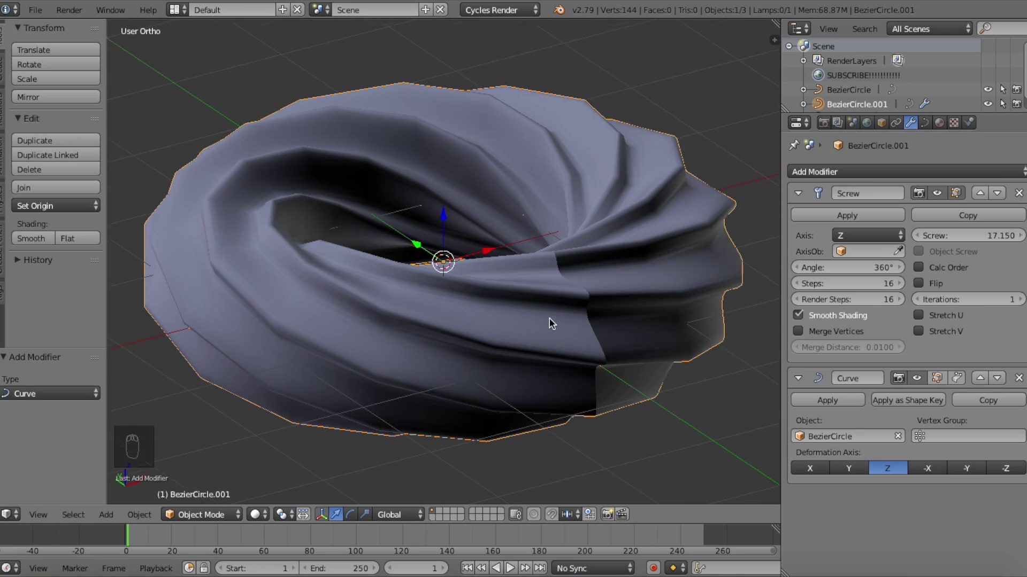
middle_click_drag(551, 324, 548, 323)
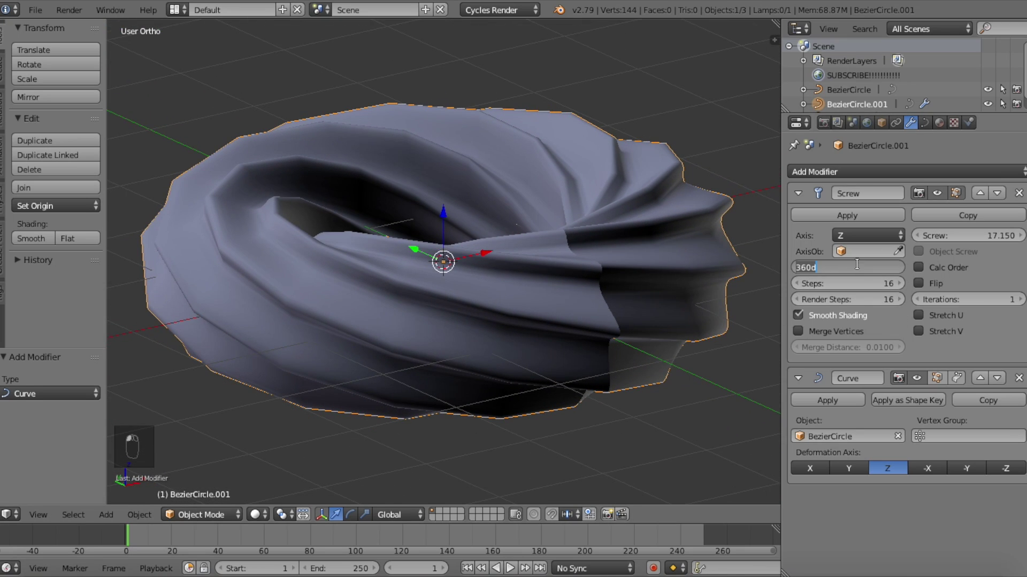
key("Return")
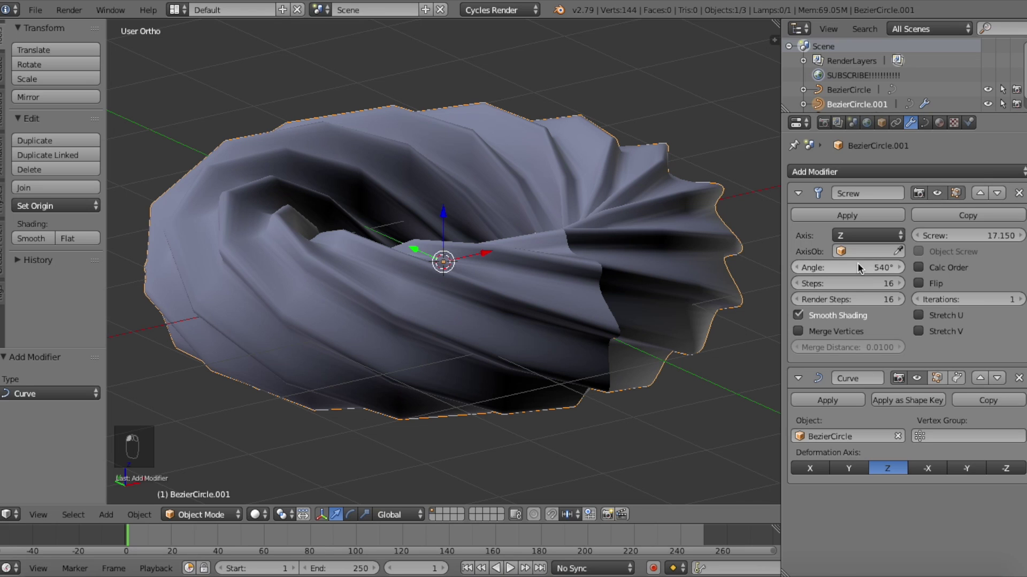
middle_click_drag(451, 367, 448, 365)
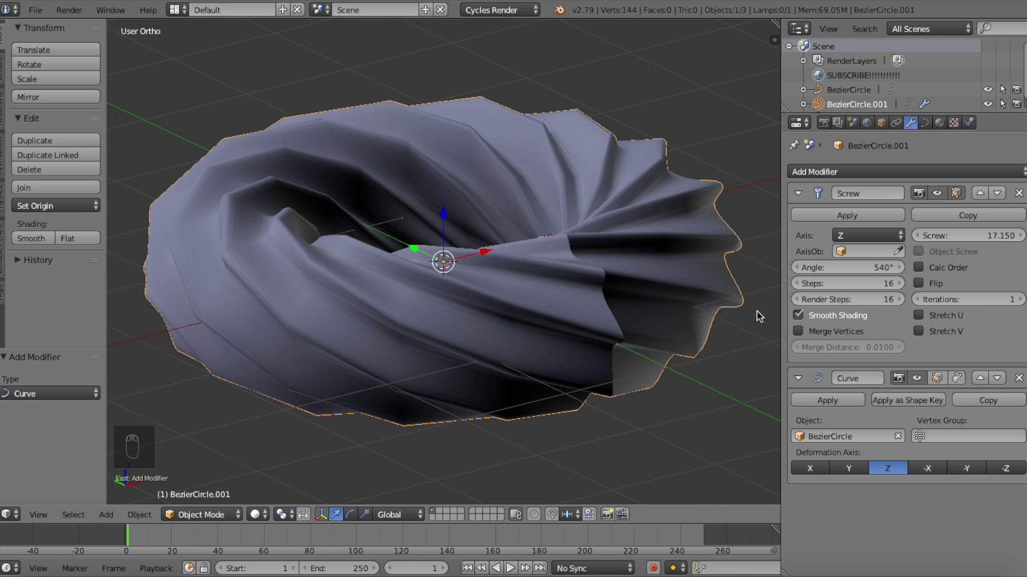
key("Return")
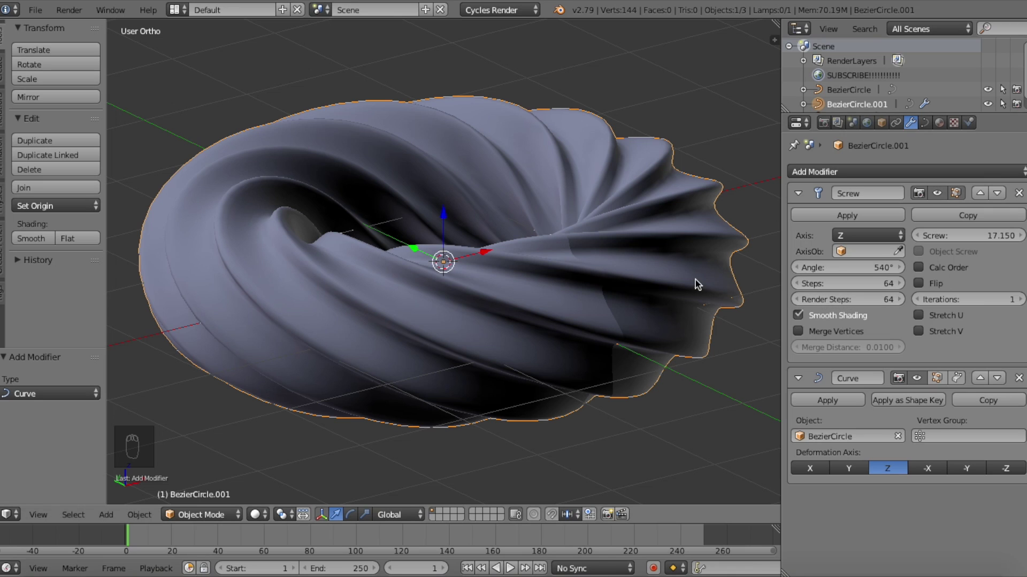
middle_click_drag(638, 262, 628, 257)
scroll(621, 253, "down", 2)
right_click_drag(620, 253, 240, 252)
scroll(851, 76, "down", 1)
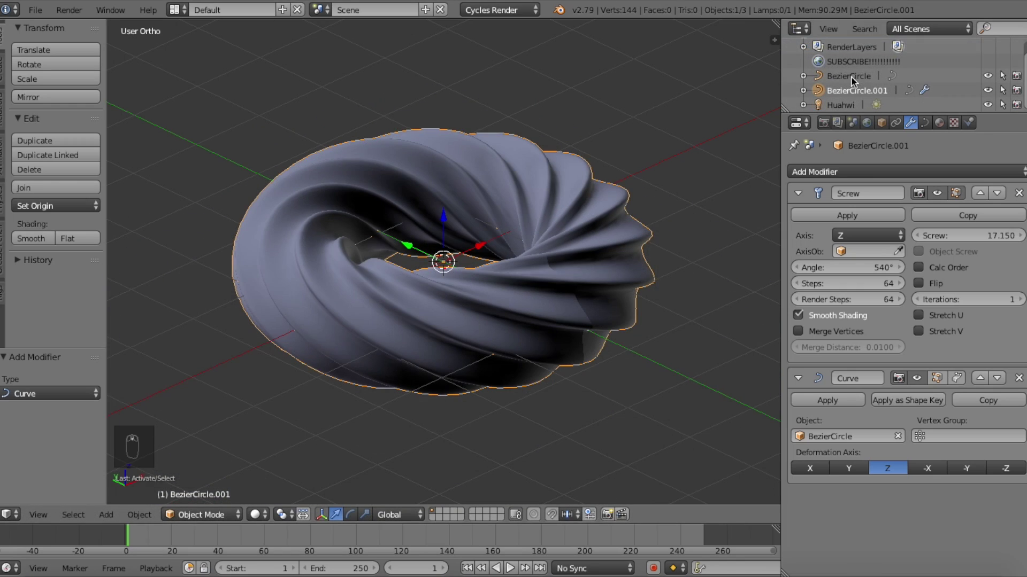
left_click(851, 76)
left_click_drag(474, 246, 429, 291)
right_click(410, 294)
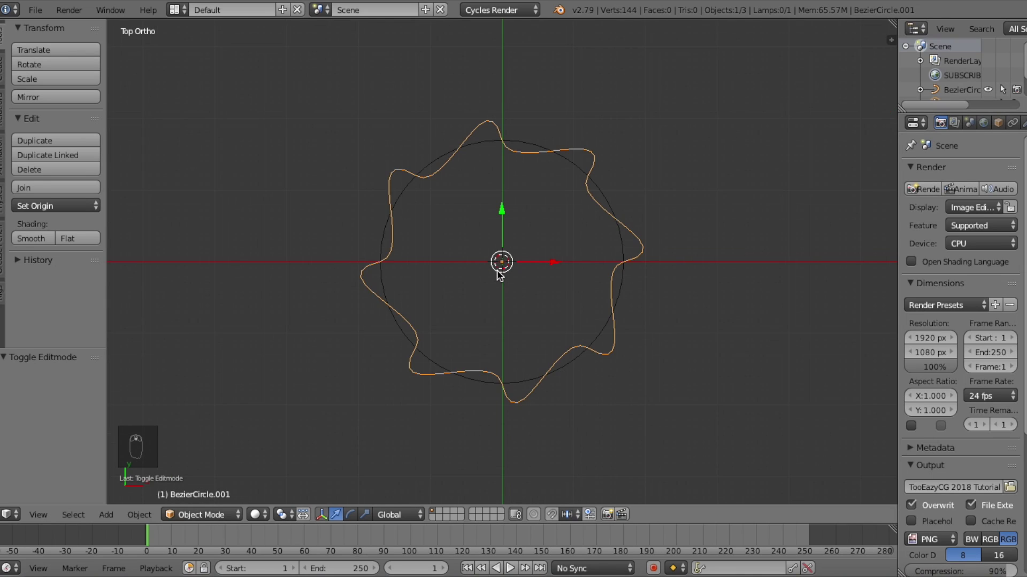
scroll(500, 270, "up", 1)
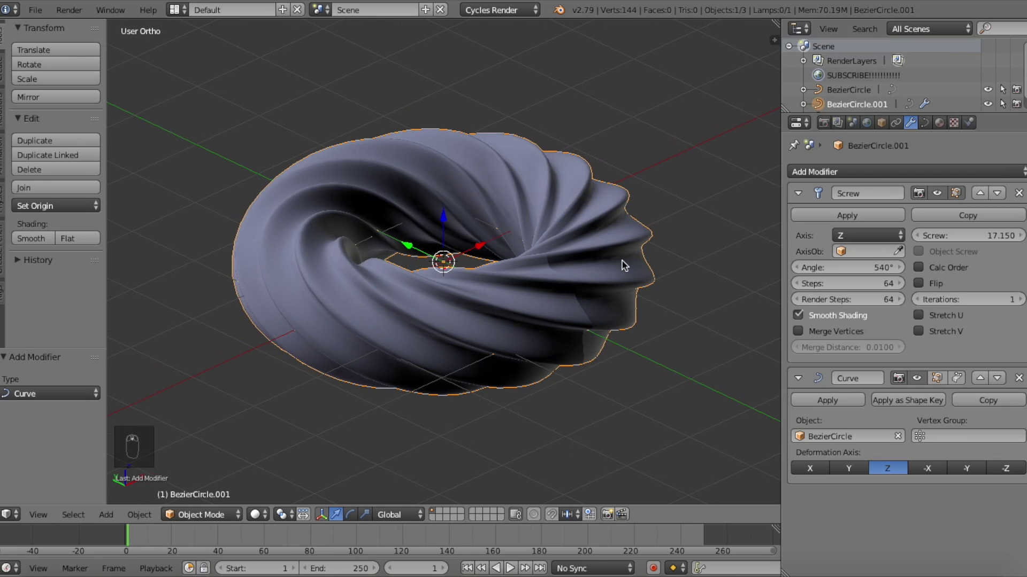
key("g")
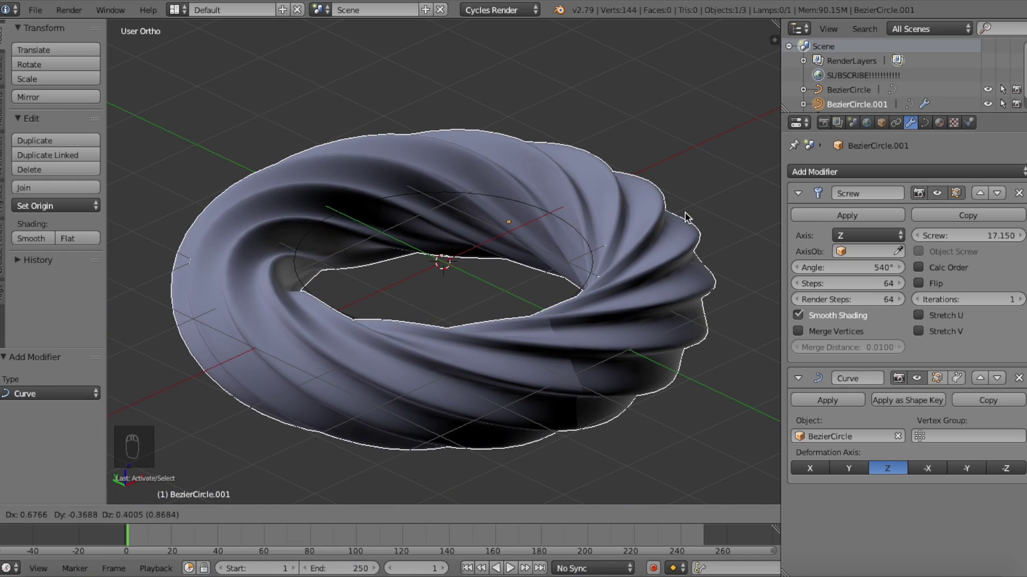
key("Escape")
scroll(903, 77, "down", 1)
left_click(846, 76)
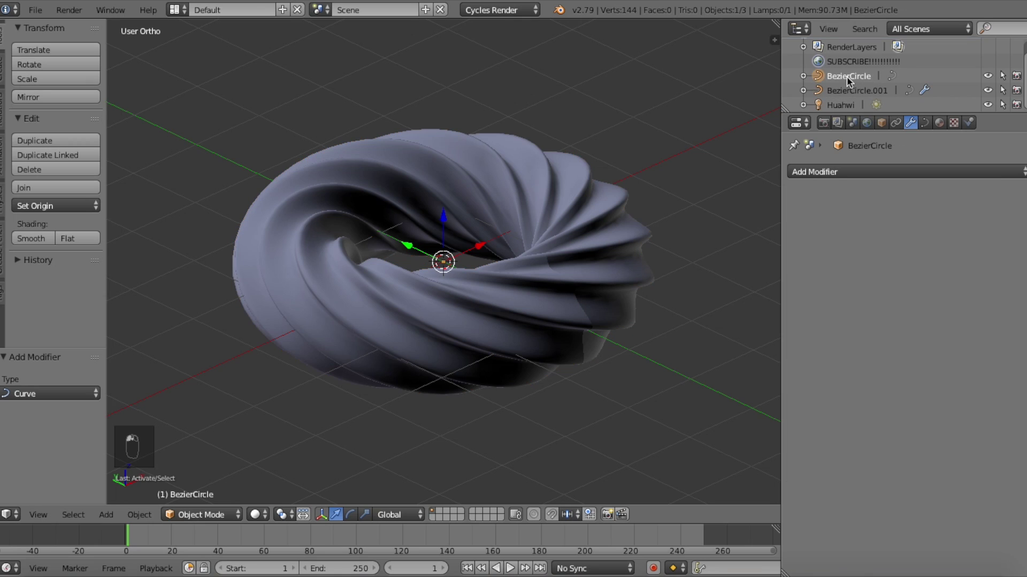
key("g")
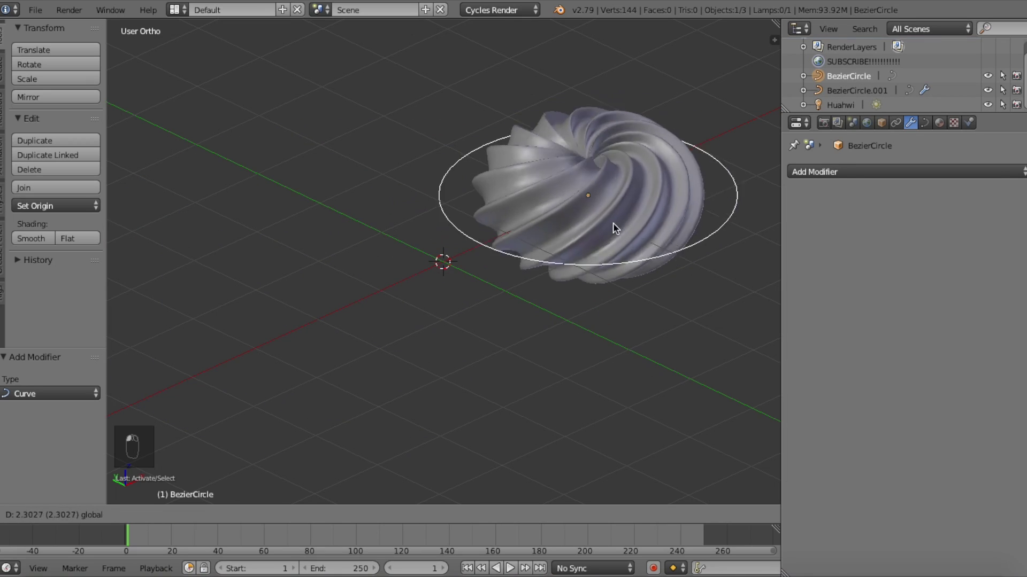
key("Escape")
right_click(596, 229)
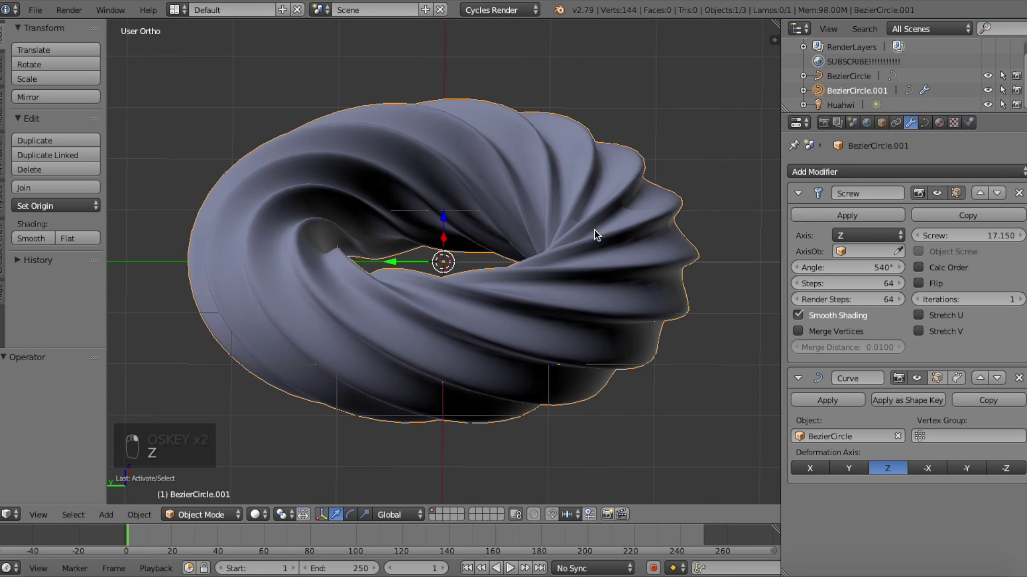
middle_click_drag(621, 197, 521, 169)
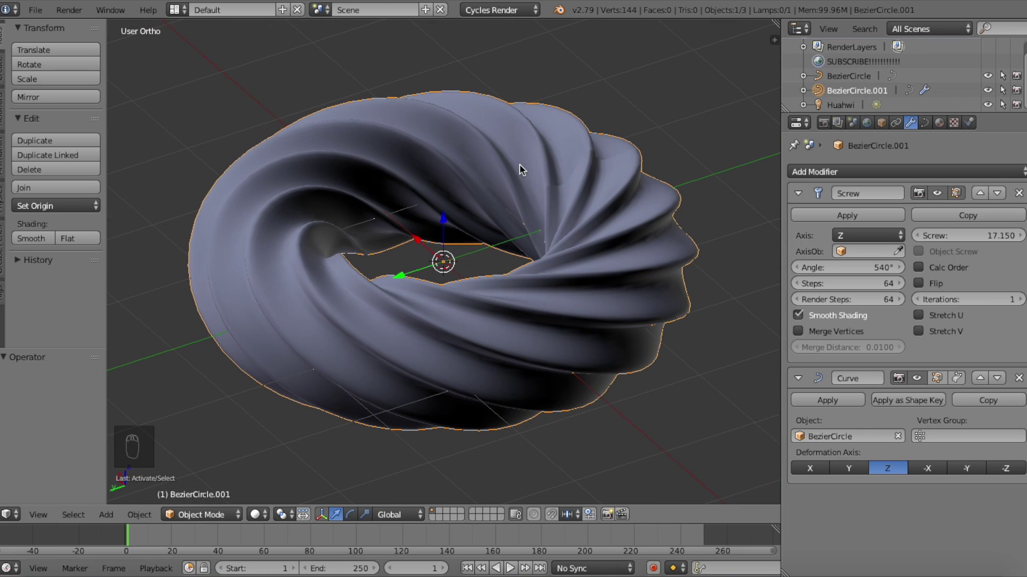
- Convert the twisted ring into a mesh with Alt+C
key("alt+c")
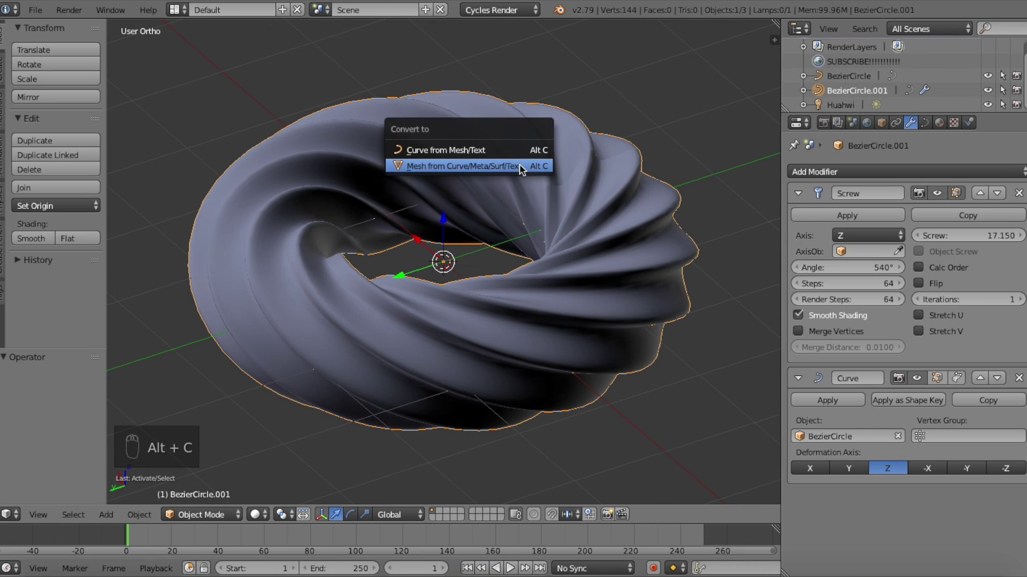
left_click(469, 167)
mouse_move(544, 183)
middle_mouse_down()
mouse_move(566, 133)
mouse_move(505, 124)
middle_mouse_up()
right_click_drag(505, 123, 662, 82)
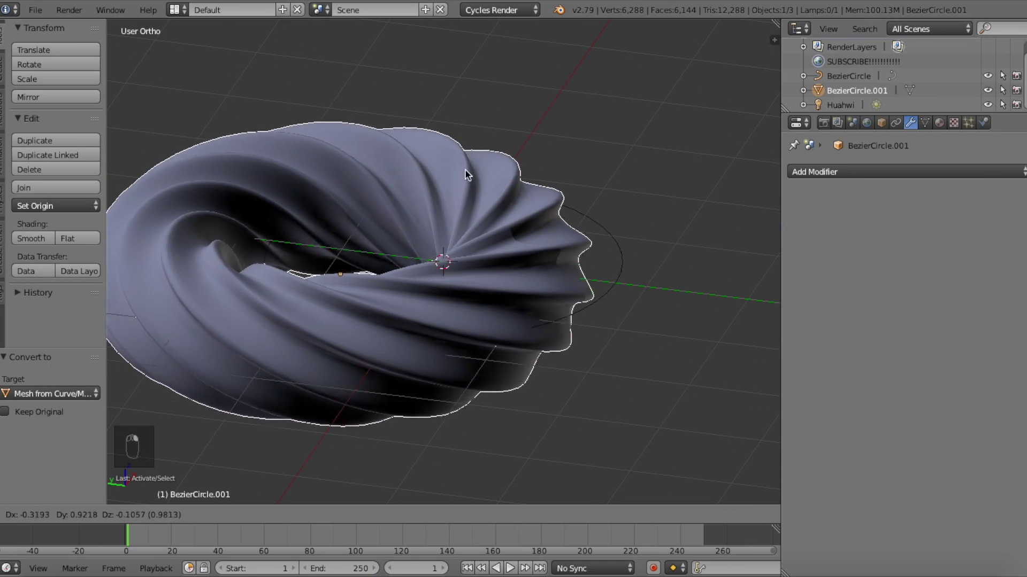
right_click(609, 283)
middle_click_drag(609, 282, 488, 211)
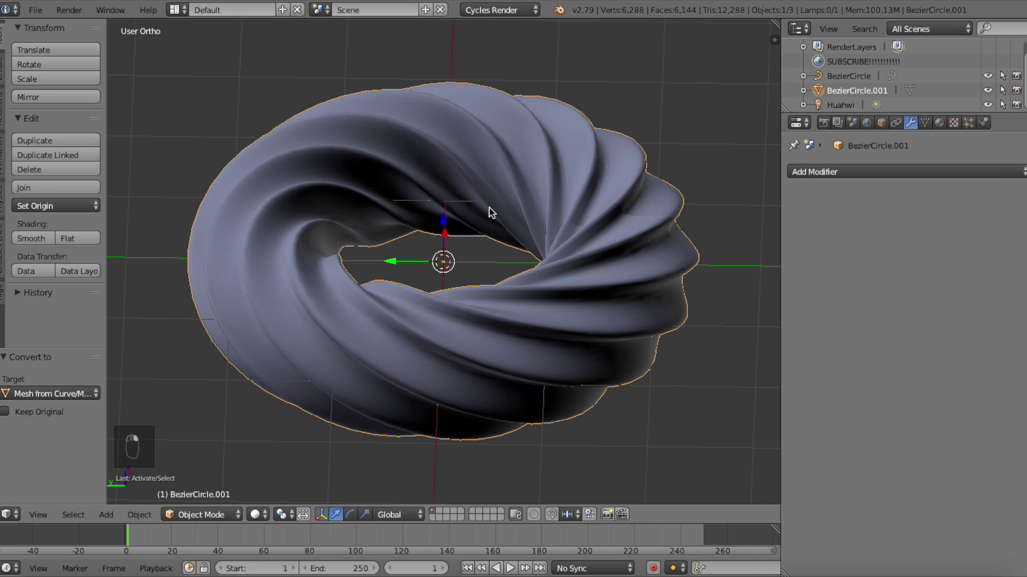
- Delete the BezierCircle guide curve and switch the viewport to rendered shading
left_click(844, 79)
key("x")
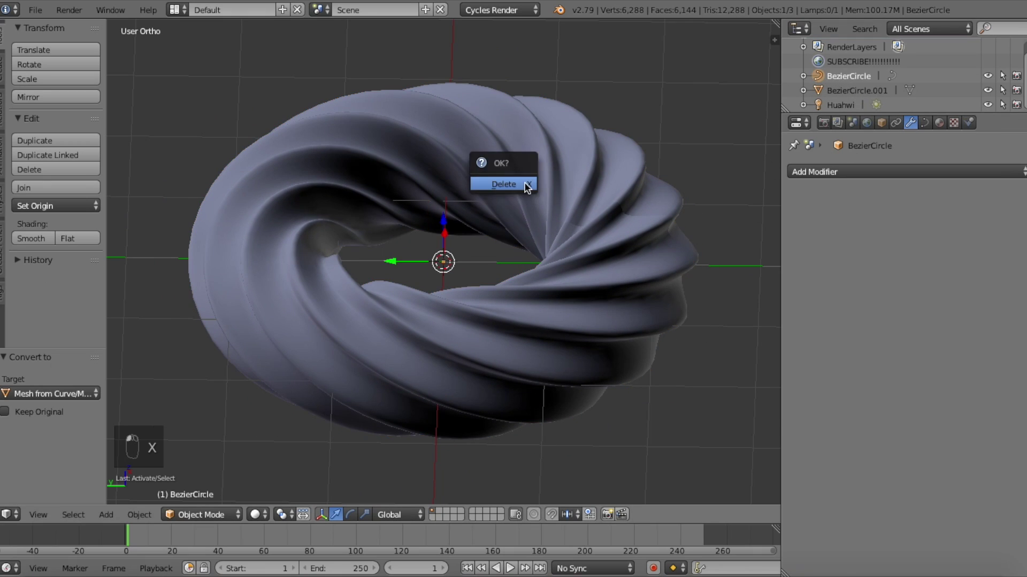
left_click(524, 183)
key("shift+z")
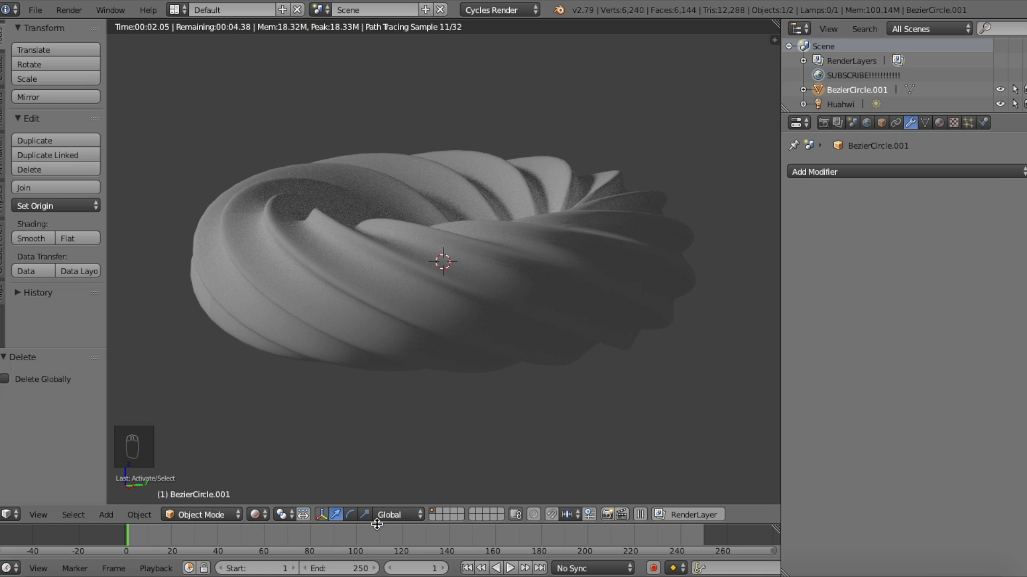
- Enlarge the bottom timeline area and turn it into an empty Node Editor
left_click_drag(378, 523, 379, 362)
middle_click_drag(432, 95, 430, 91)
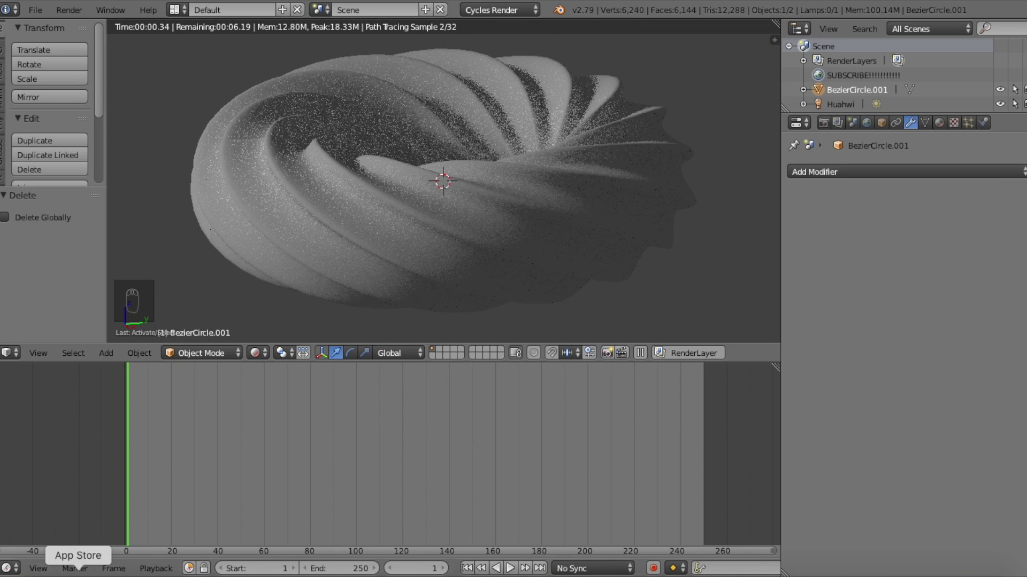
left_click(9, 568)
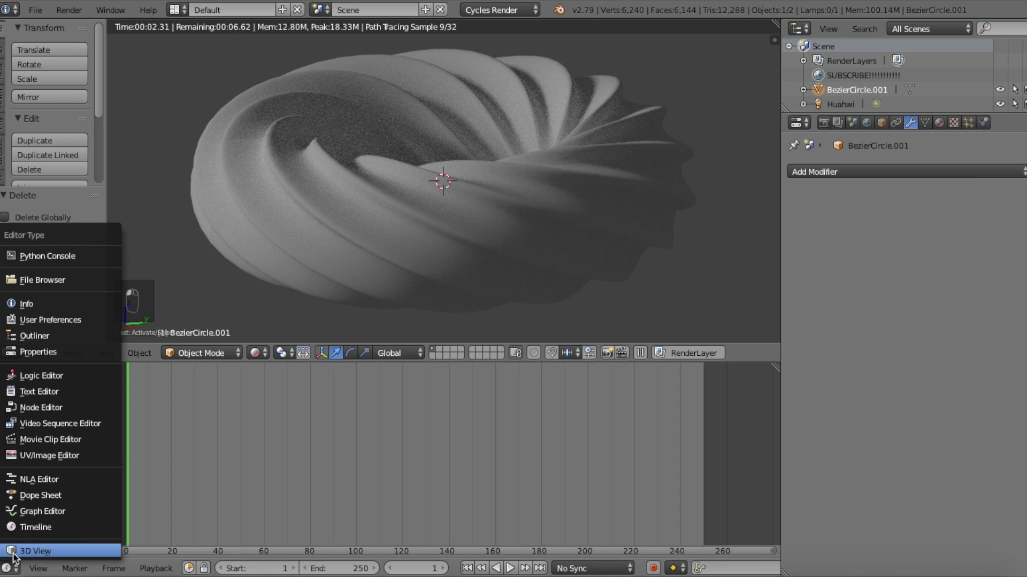
left_click(47, 409)
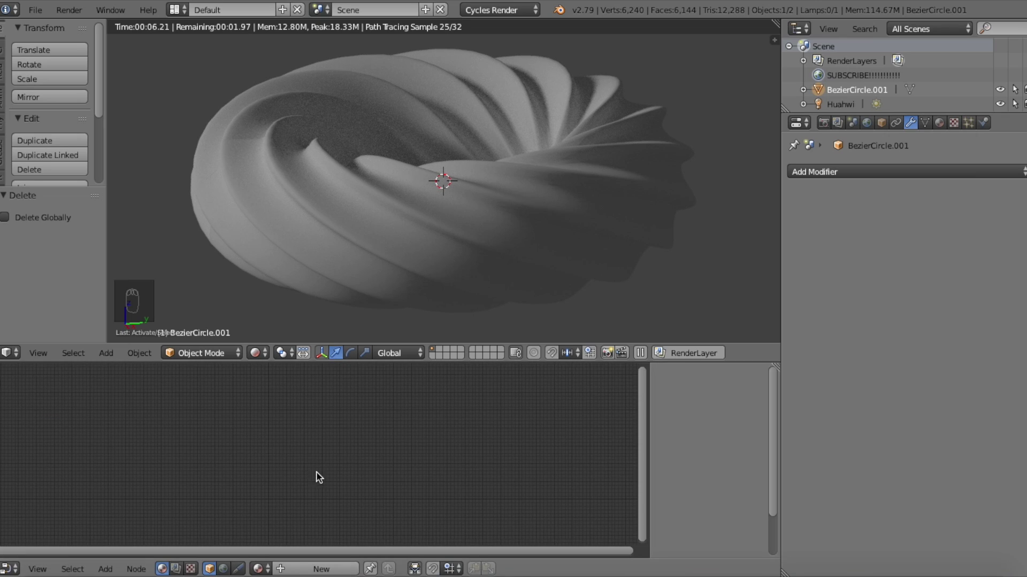
- Create a new material for the donut and delete its Diffuse BSDF node
left_click(305, 569)
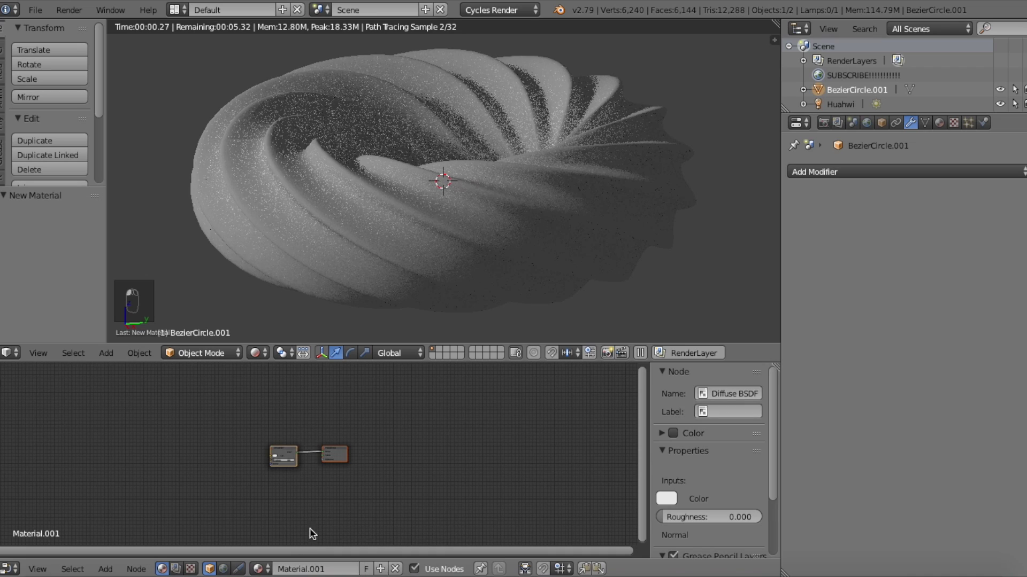
scroll(321, 487, "up", 4)
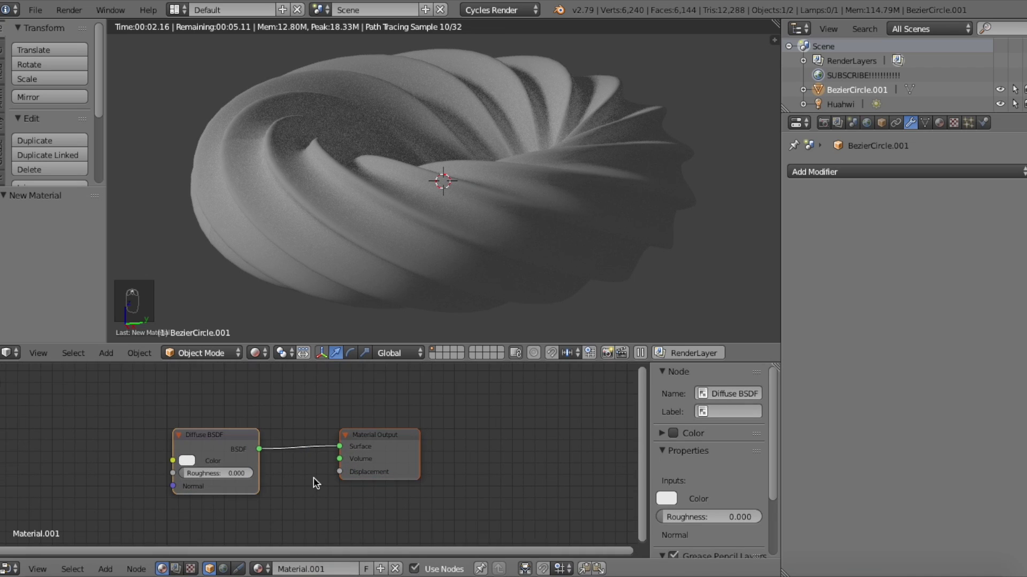
middle_click_drag(315, 481, 435, 454)
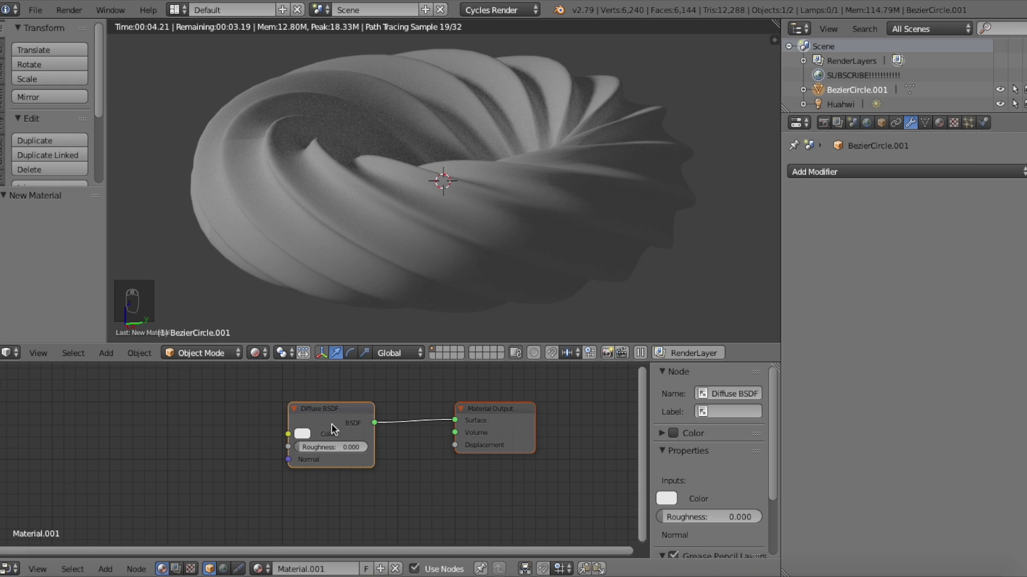
key("x")
- Add a Subsurface Scattering node to the left of the Material Output
key("shift+a")
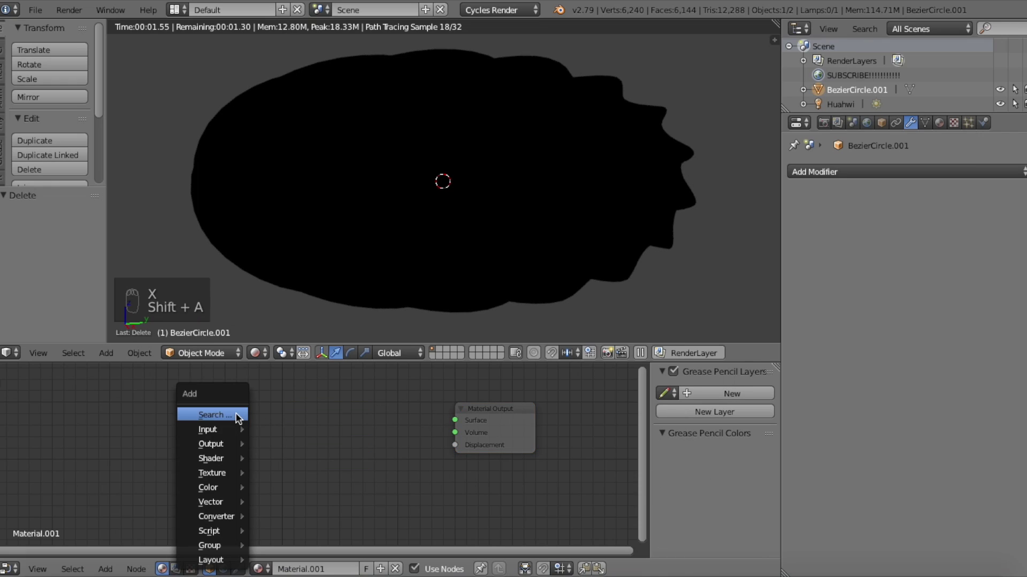
left_click(235, 415)
type("sub")
key("Return")
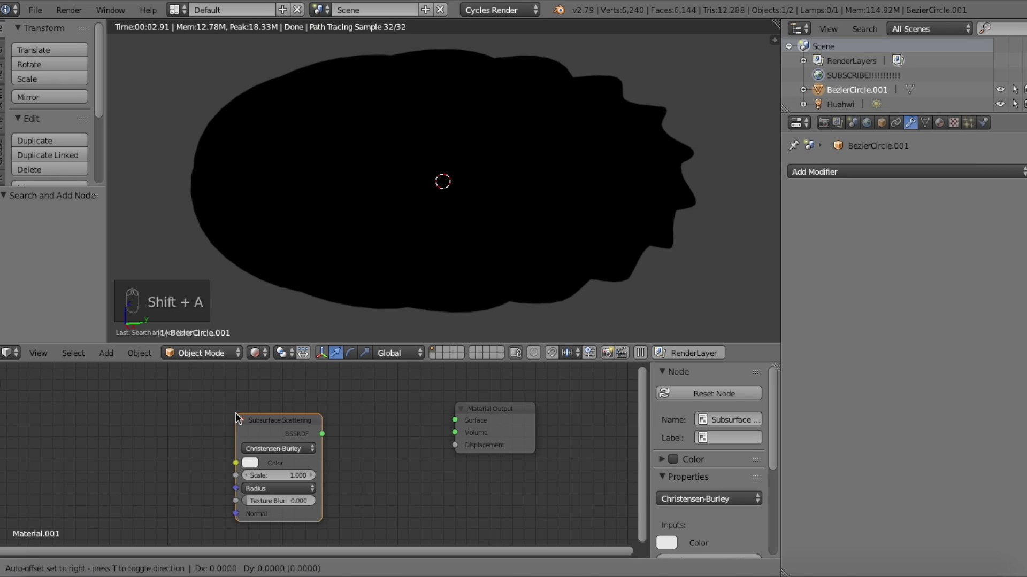
left_click(214, 385)
- Add a Glossy BSDF node below the Subsurface Scattering node
scroll(239, 402, "down", 1)
key("shift+a")
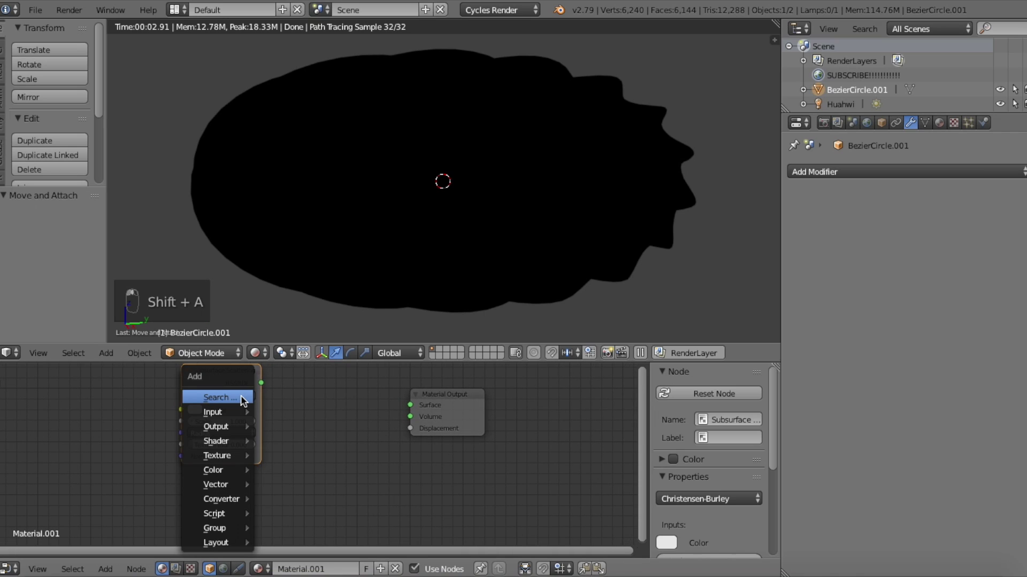
left_click(241, 395)
type("glo")
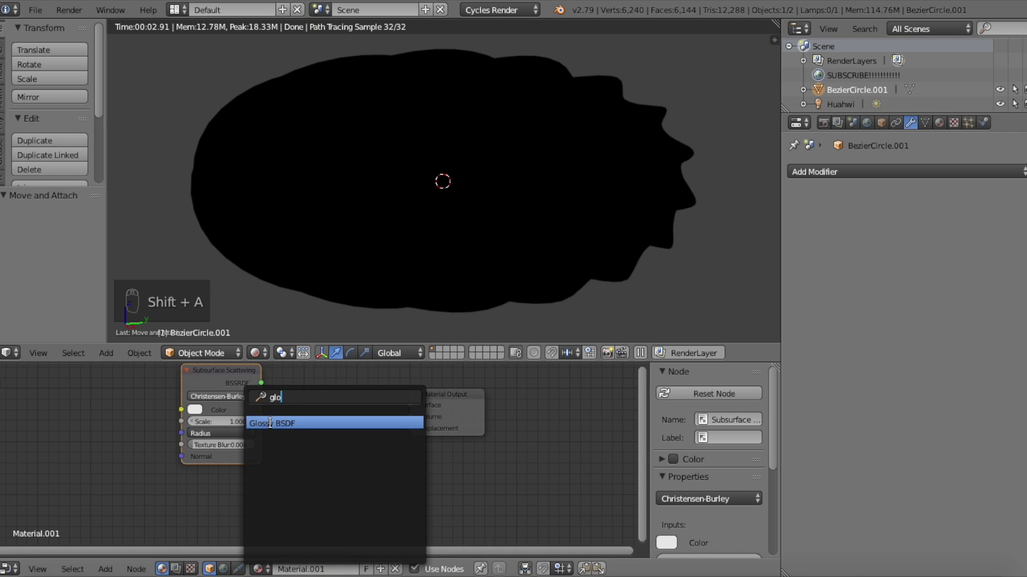
left_click(270, 423)
left_click(234, 461)
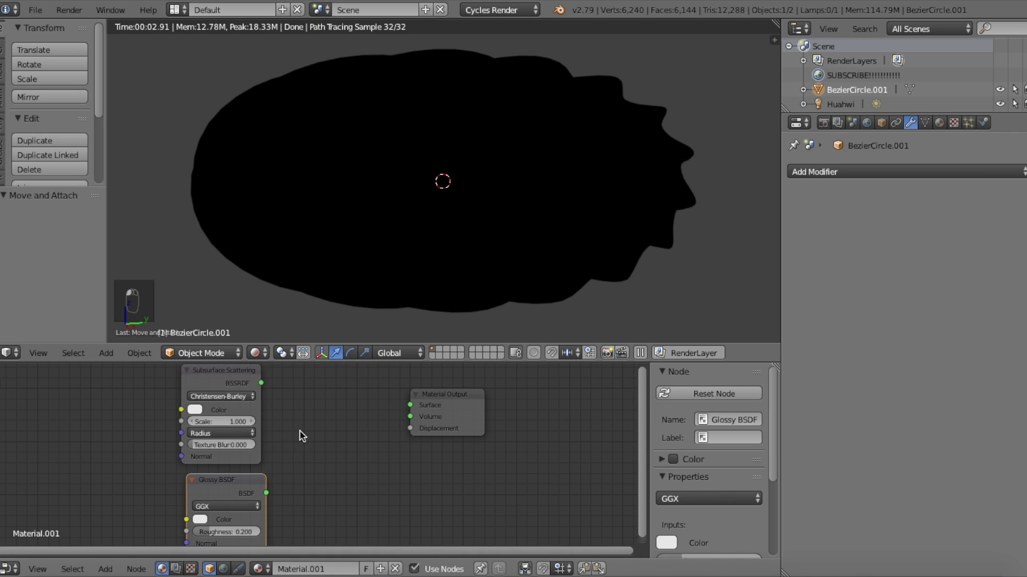
- Add a Mix Shader node and link Subsurface Scattering to the Material Output's Surface
key("shift+a")
left_click(292, 415)
type("mix")
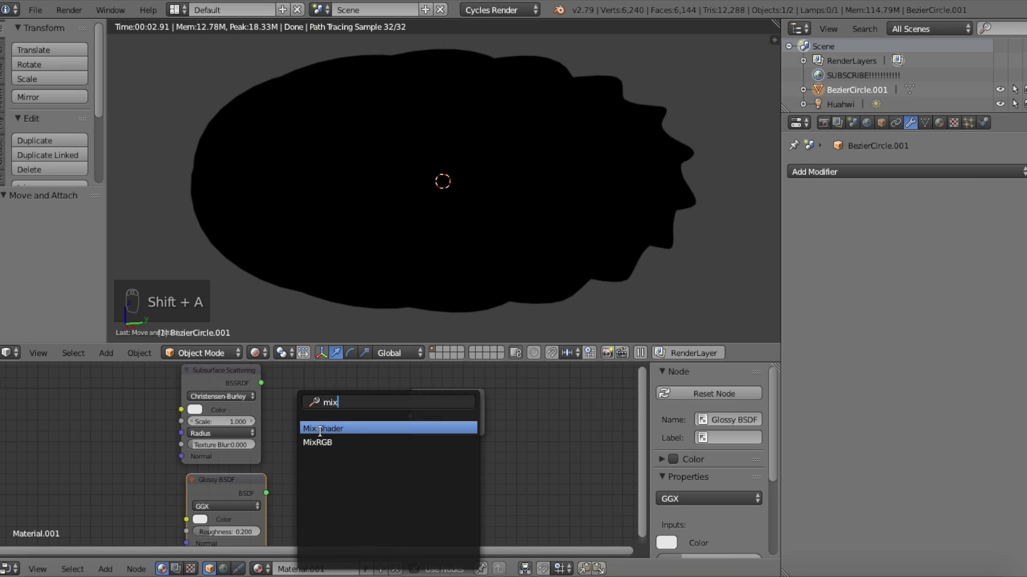
left_click(319, 429)
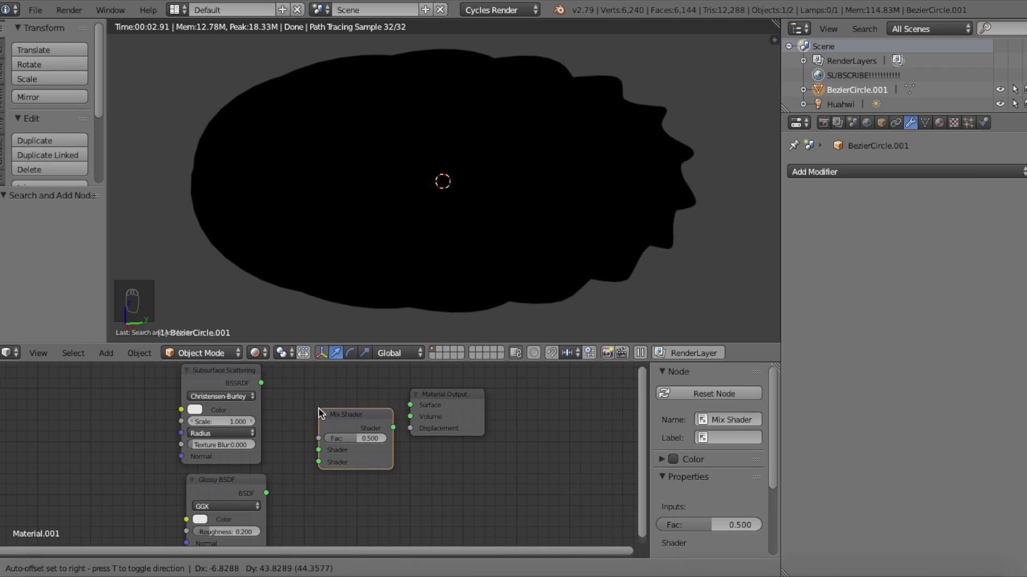
left_click(319, 407)
scroll(291, 401, "up", 2)
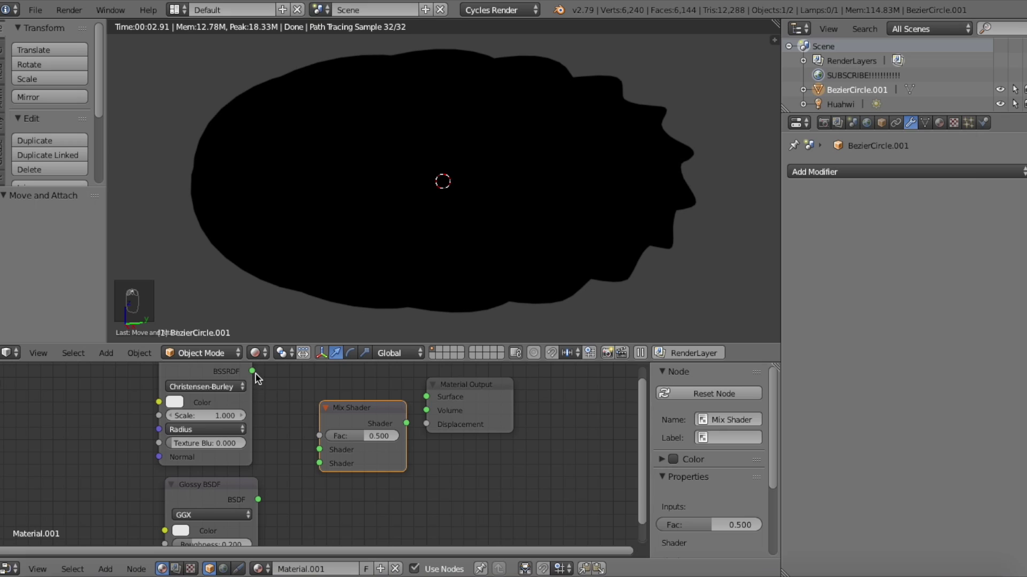
left_click_drag(252, 371, 427, 397)
middle_click_drag(181, 406, 289, 444)
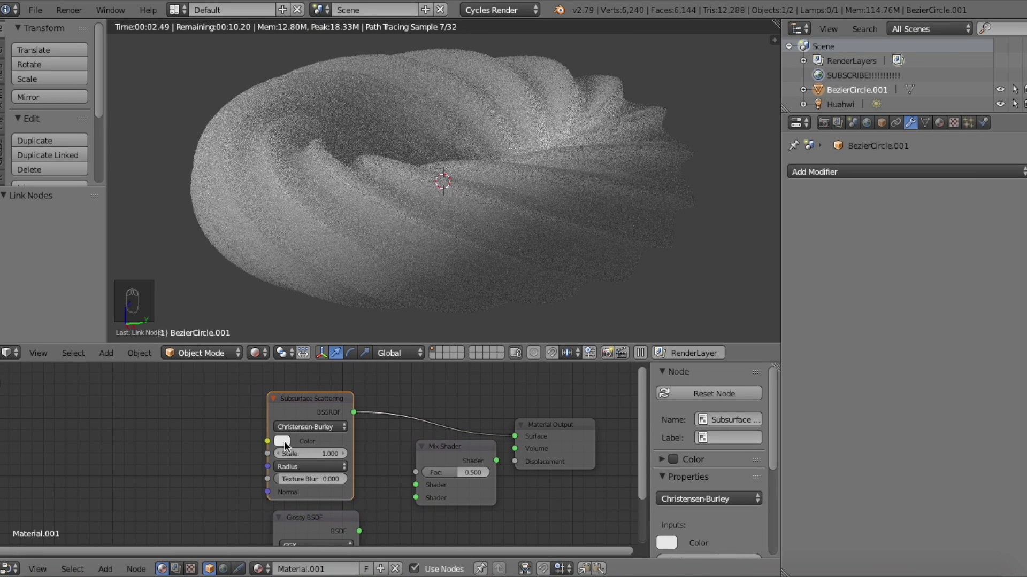
- Set the Subsurface Scattering colour to peach, hex E7B47F
left_click(282, 441)
left_click_drag(323, 318, 299, 346)
left_click(354, 372)
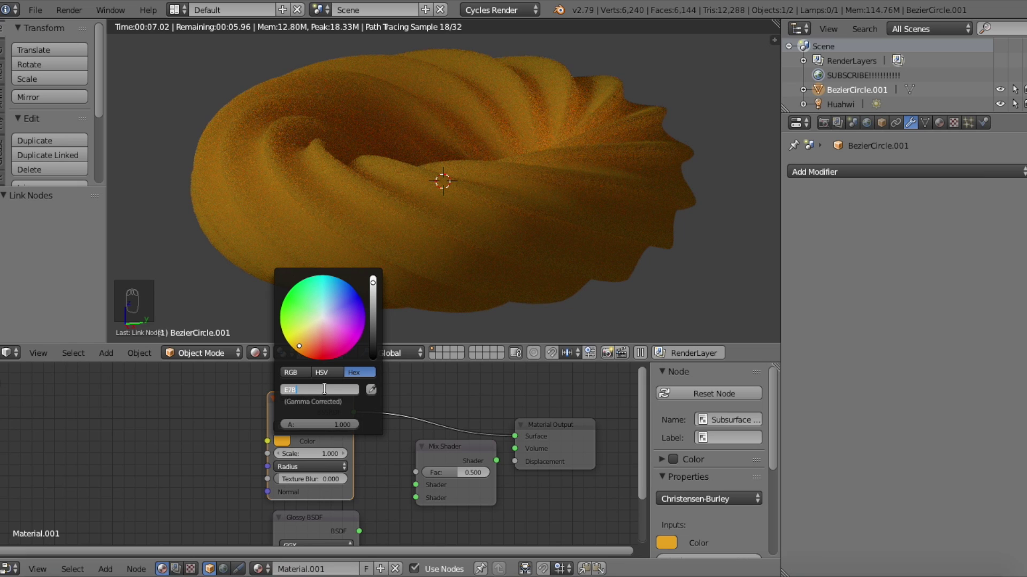
left_click(324, 389)
type("E7B47F")
key("Return")
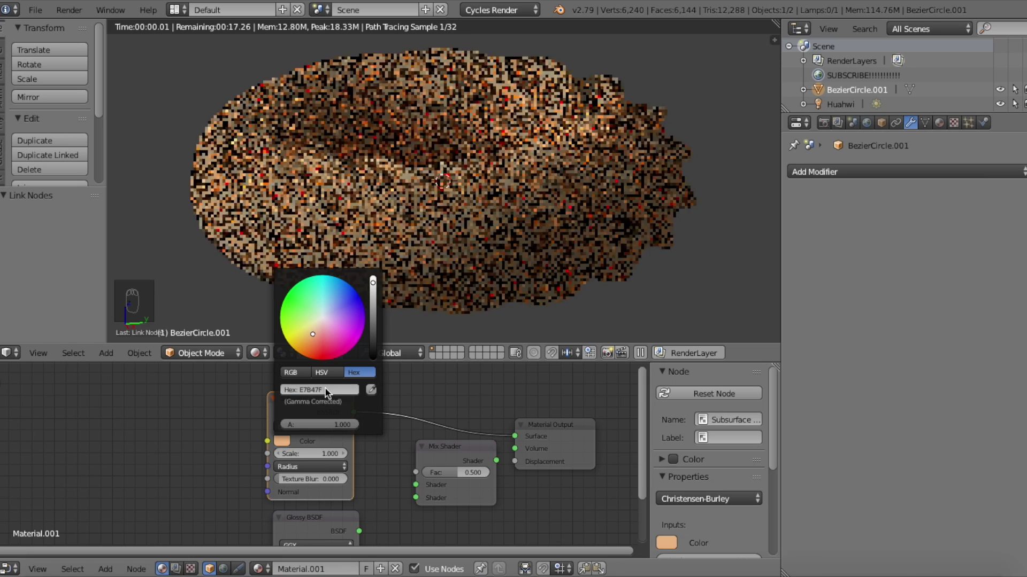
- Link Subsurface Scattering into the Mix Shader's first input and insert the Mix Shader into the output link
left_click(303, 373)
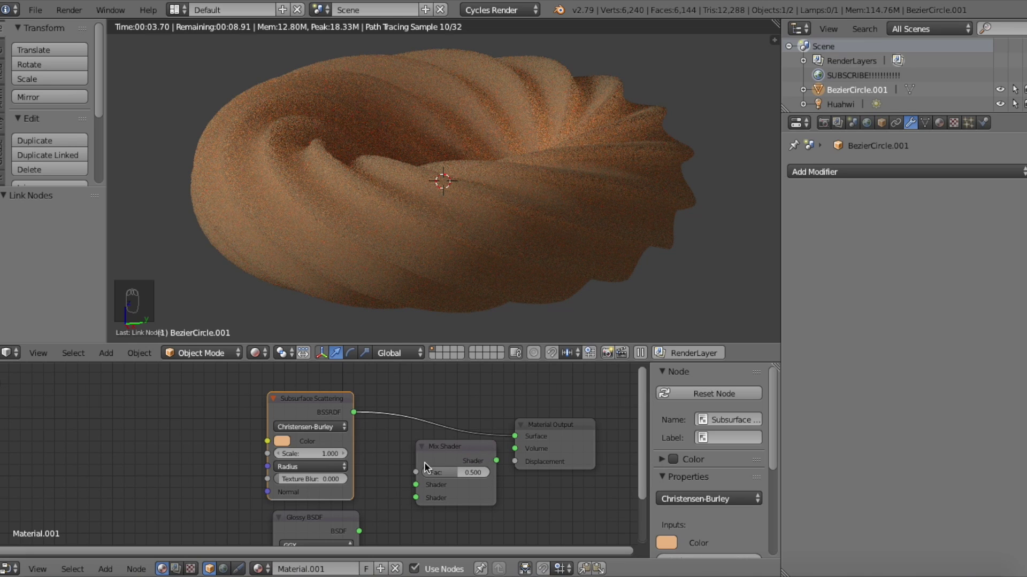
middle_click_drag(424, 462, 386, 435)
scroll(386, 436, "up", 1)
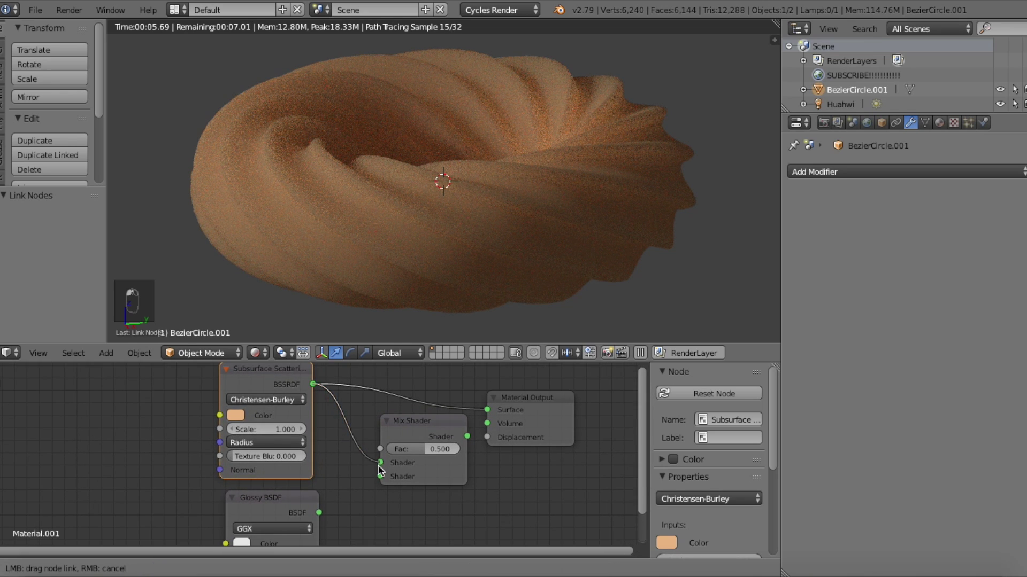
left_click_drag(379, 468, 380, 464)
mouse_move(426, 422)
left_mouse_down()
mouse_move(394, 422)
mouse_move(419, 412)
left_mouse_up()
- Connect the Glossy BSDF into the Mix Shader's second Shader input
key("a")
middle_click_drag(298, 506, 350, 467)
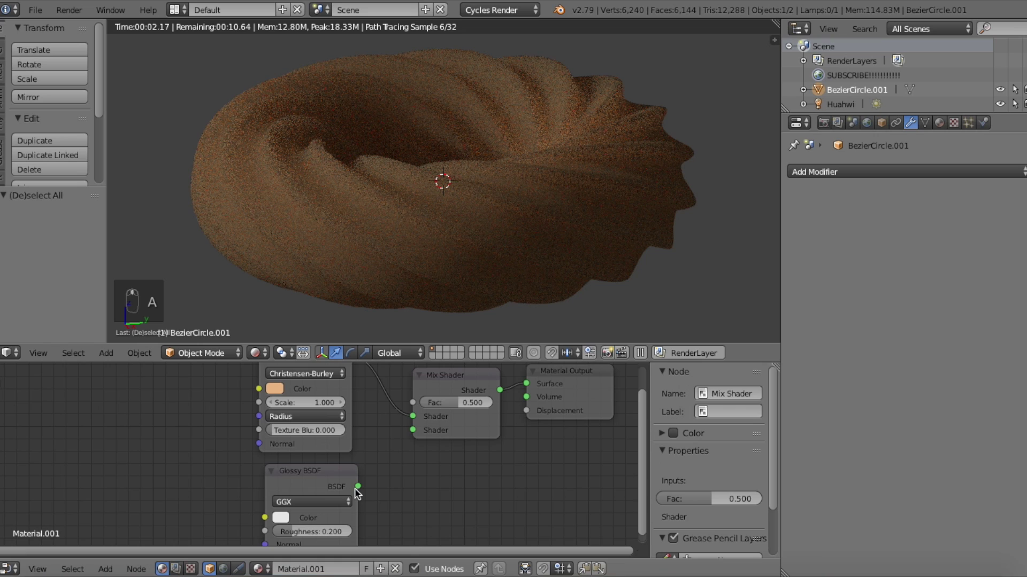
left_click_drag(357, 487, 418, 432)
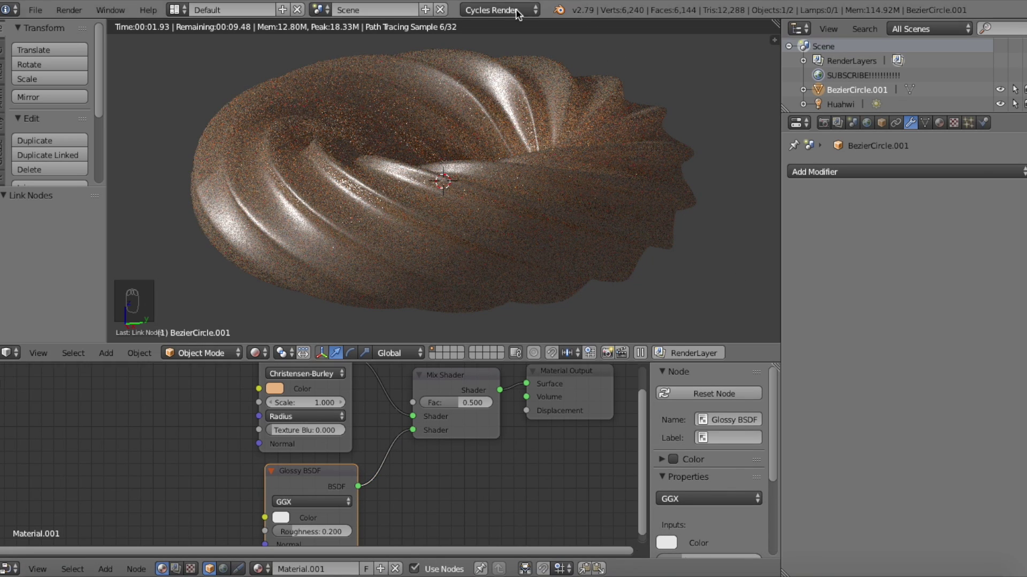
middle_click_drag(443, 219, 444, 216)
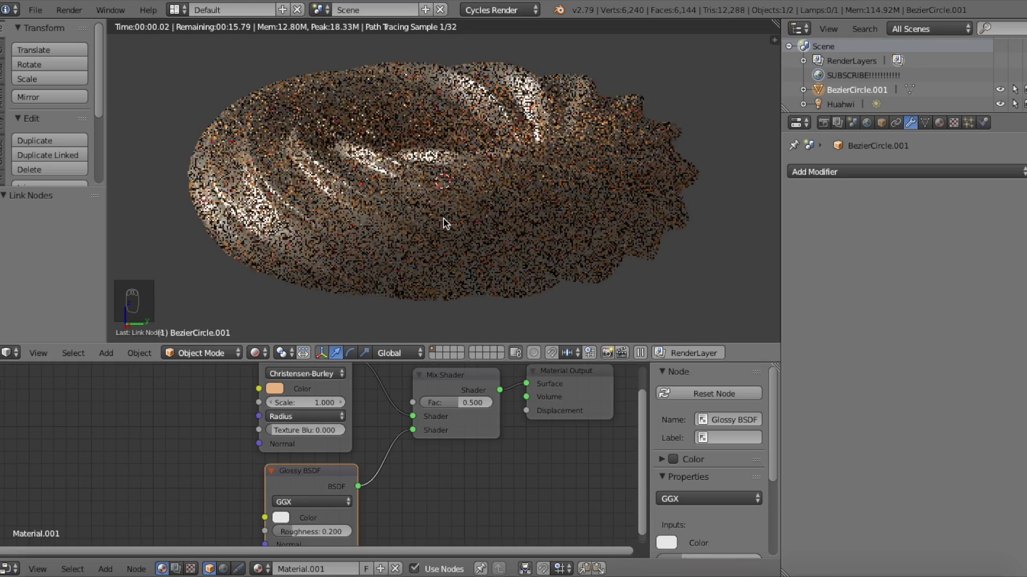
scroll(322, 434, "down", 2)
middle_click_drag(321, 434, 397, 457)
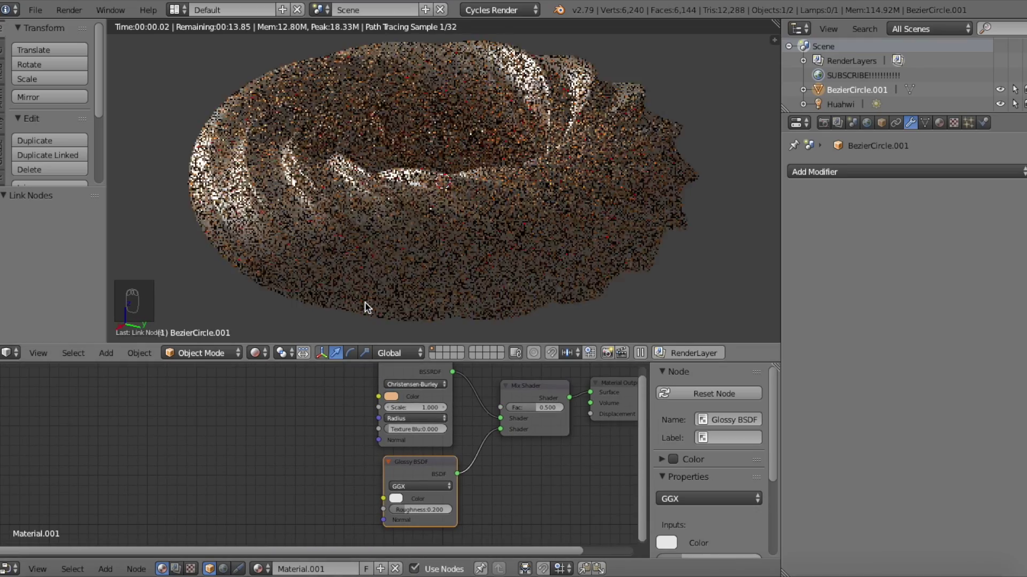
- Add a second Mix Shader node to the node tree
key("shift+a")
left_click(378, 345)
type("m")
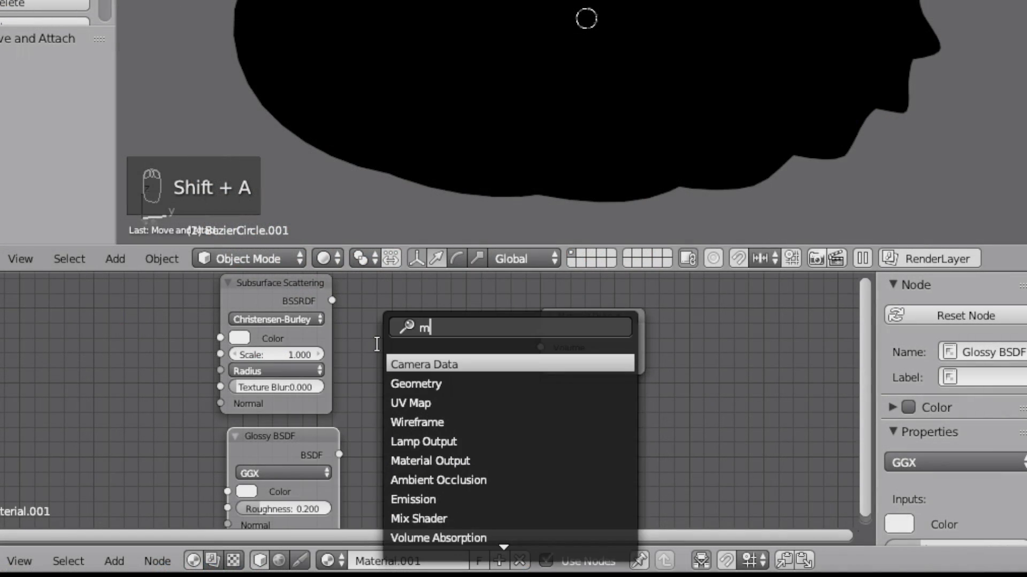
type("ix")
left_click(415, 364)
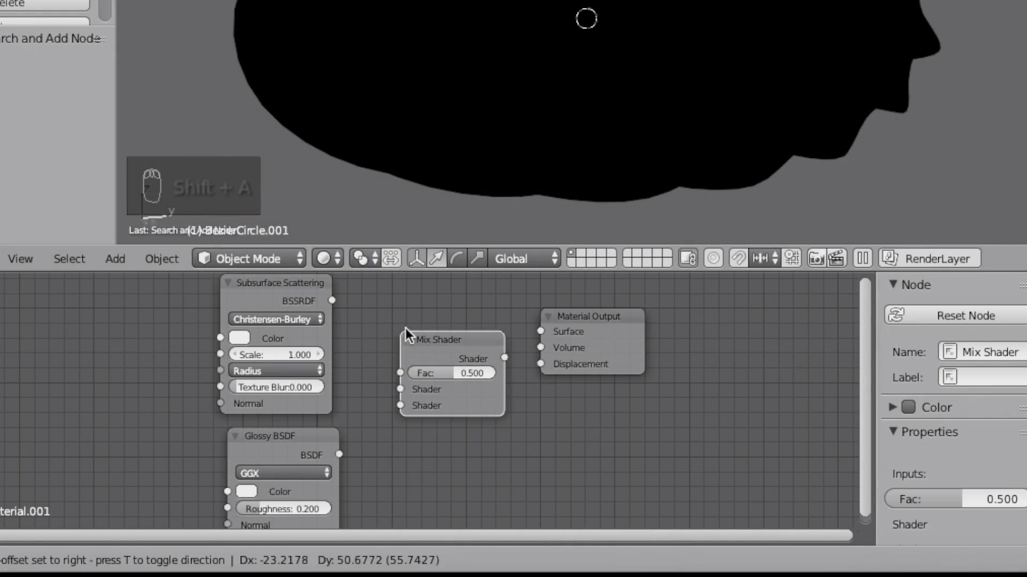
left_click(412, 336)
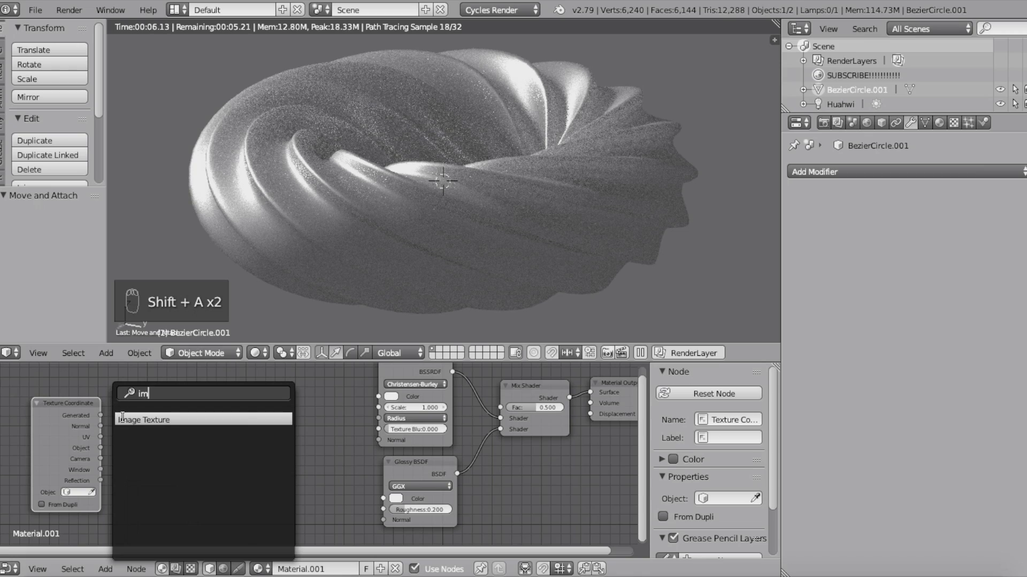
- Add and place an Image Texture node
key("Return")
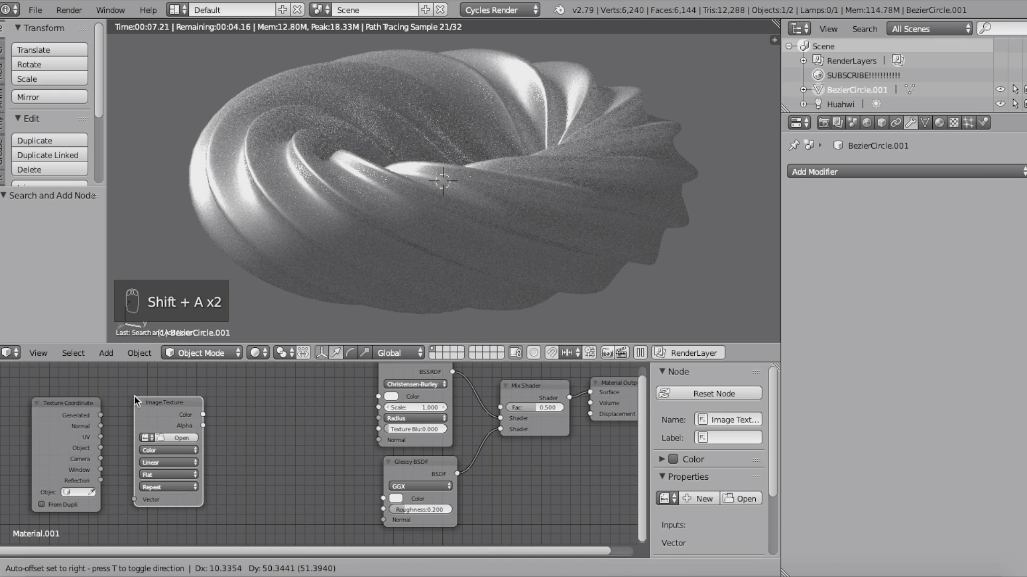
left_click(137, 395)
key("shift+a")
key("Escape")
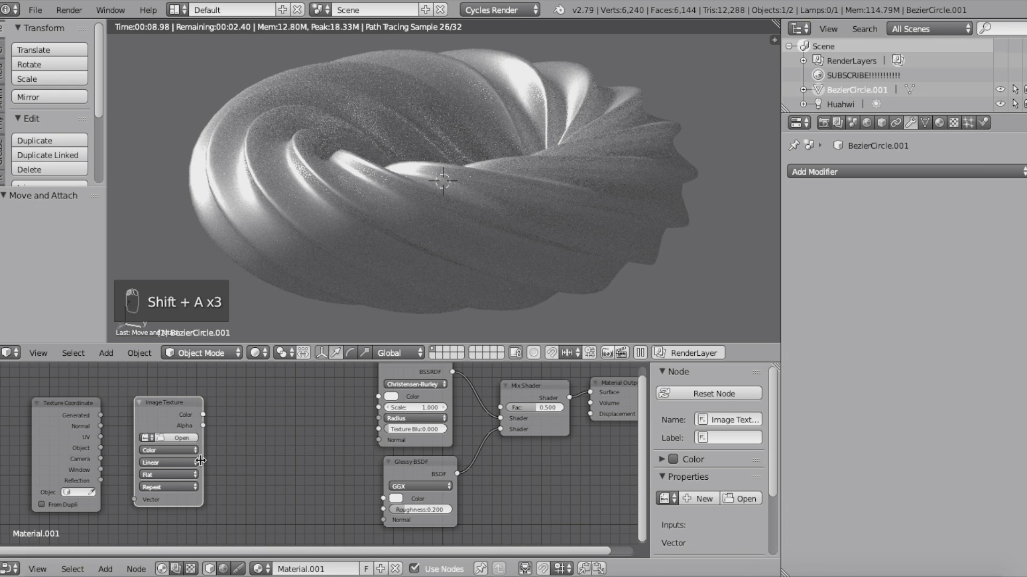
scroll(191, 466, "up", 3)
middle_click_drag(222, 463, 320, 463)
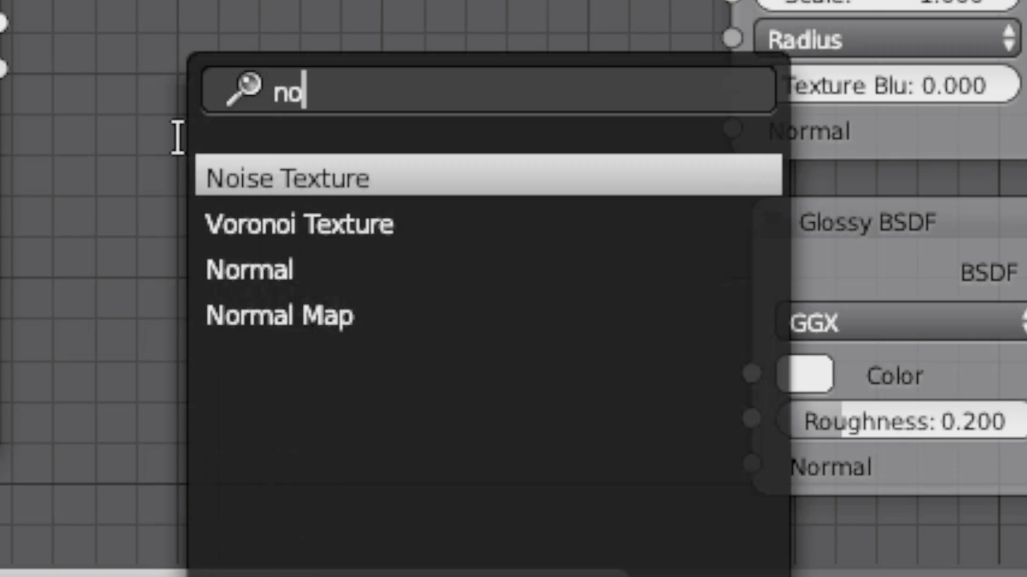
- Add a Normal Map fed by the image colour and connect it to Glossy BSDF's Normal
type("rm")
left_click(298, 227)
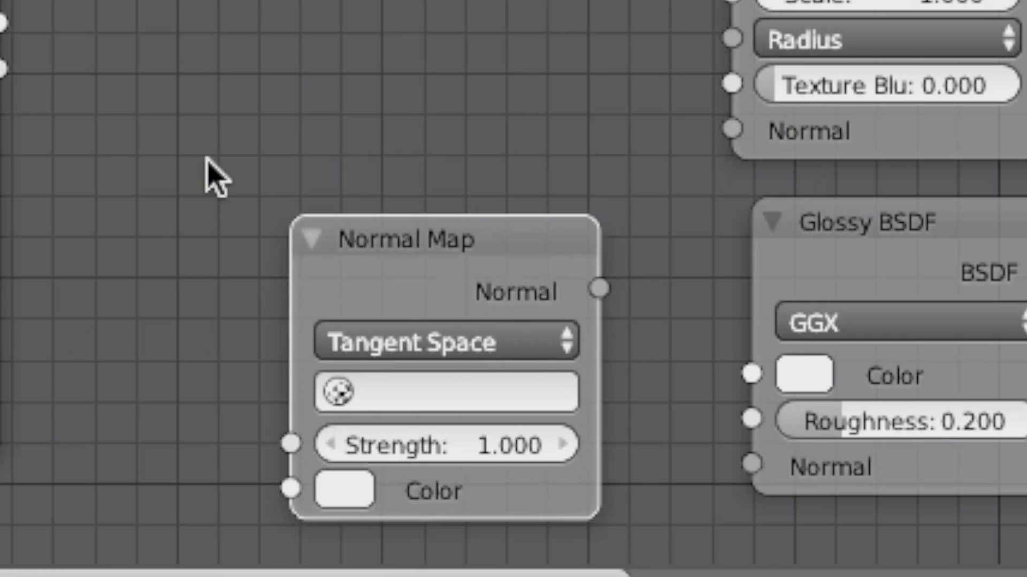
left_click_drag(3, 24, 154, 410)
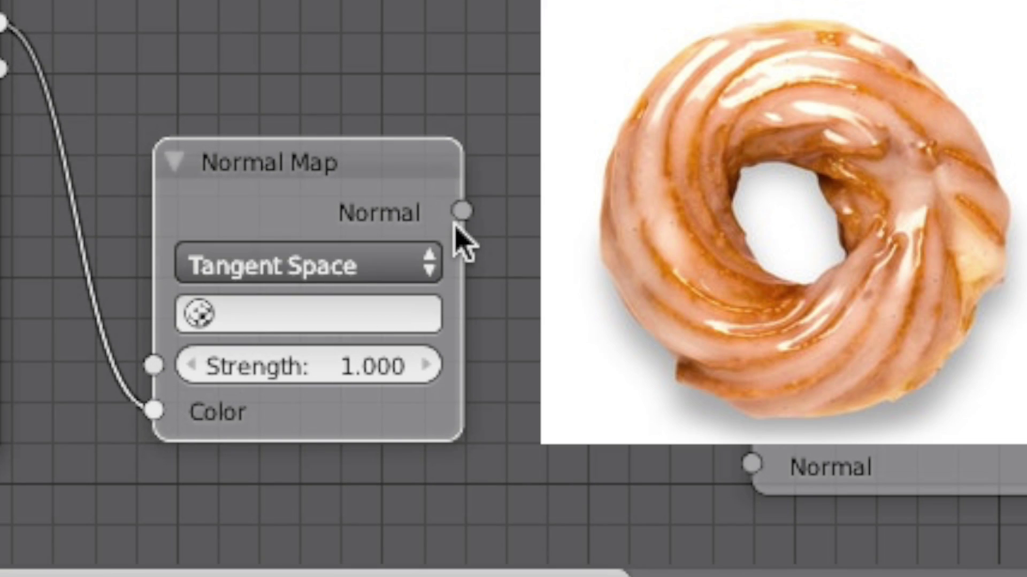
left_click_drag(462, 211, 615, 375)
left_click_drag(745, 461, 752, 463)
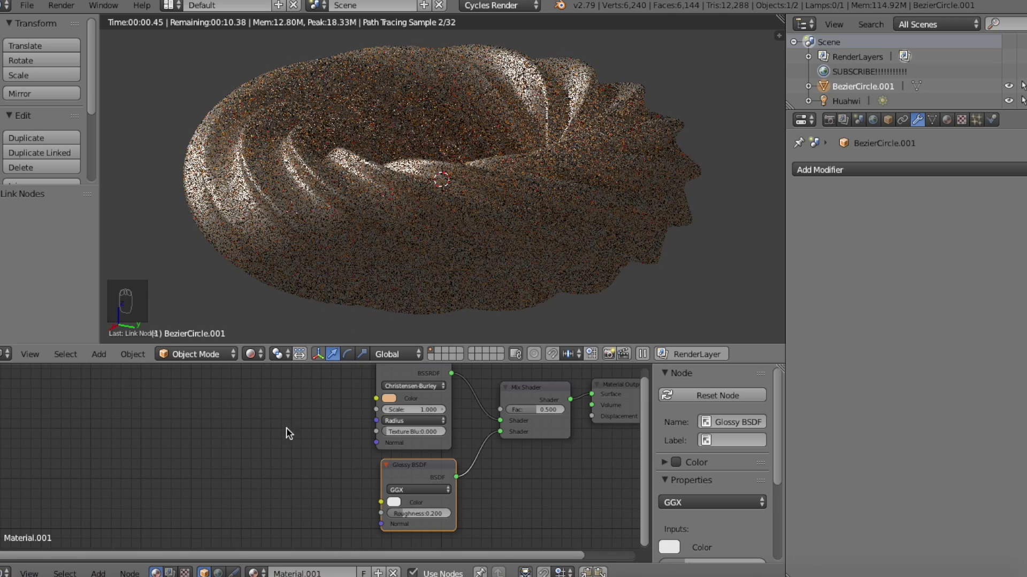
- Add a Texture Coordinate node at the left of the node tree
key("shift+a")
left_click(242, 410)
type("tex")
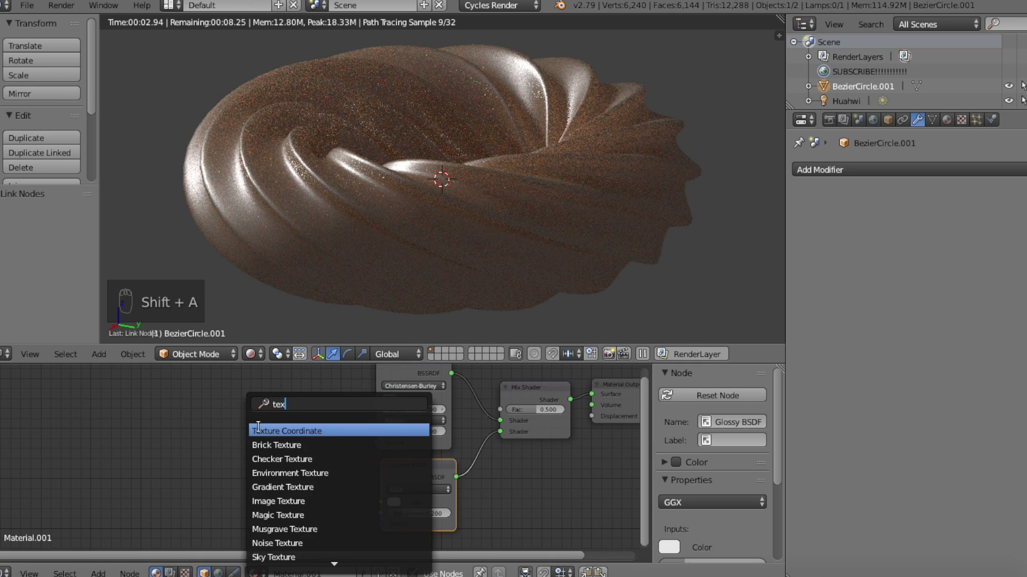
key("Return")
left_click(22, 399)
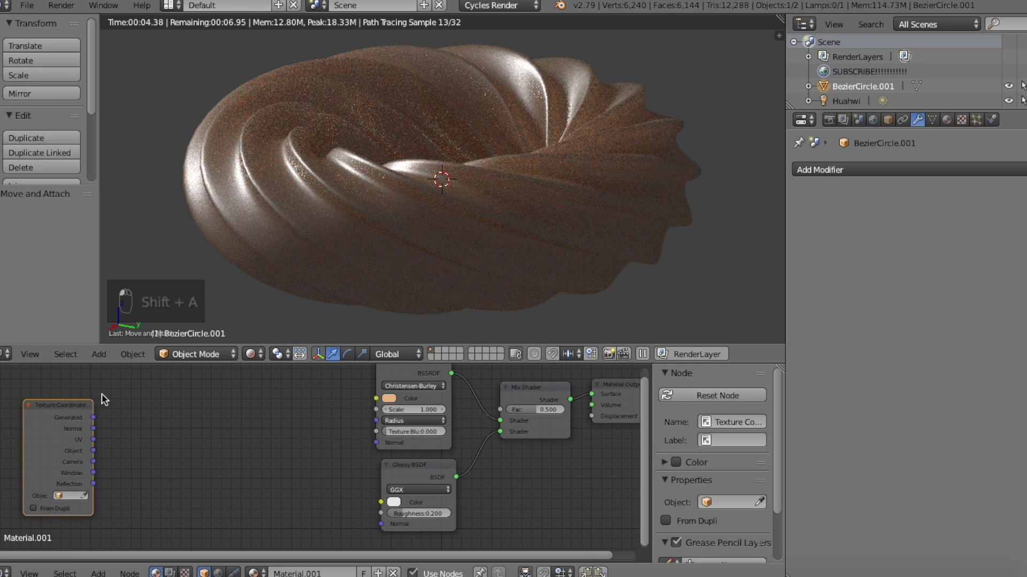
- Add an Image Texture node beside the Texture Coordinate node
key("shift+a")
left_click(102, 394)
type("im")
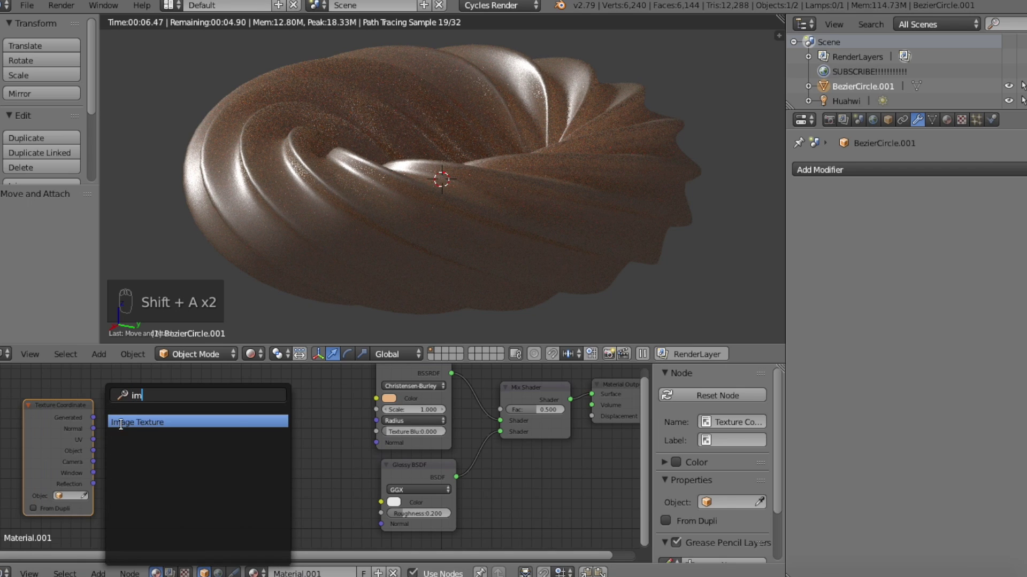
key("Return")
left_click(127, 397)
key("shift+a")
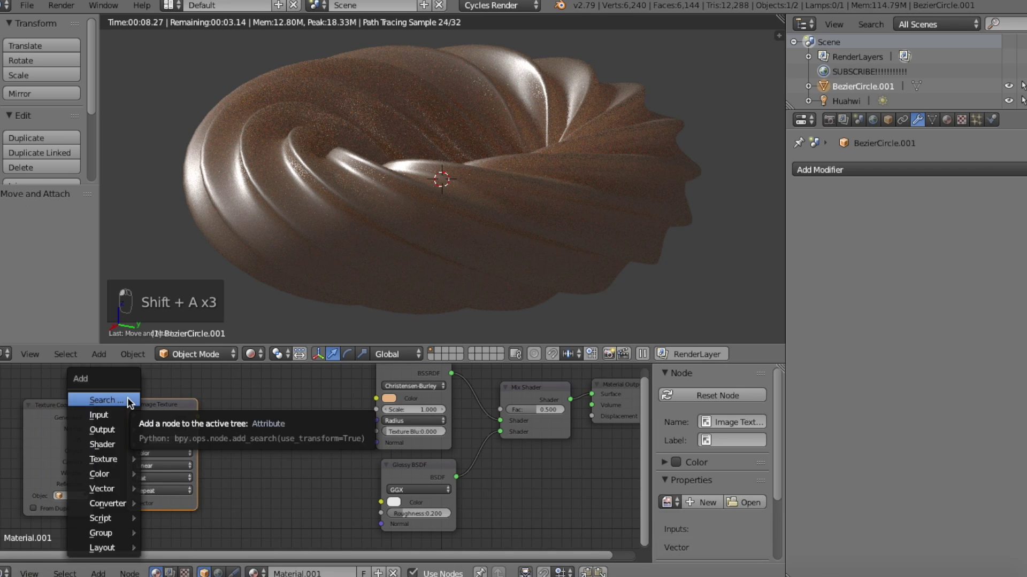
scroll(192, 465, "up", 3)
middle_click_drag(183, 467, 316, 469)
scroll(317, 468, "down", 1)
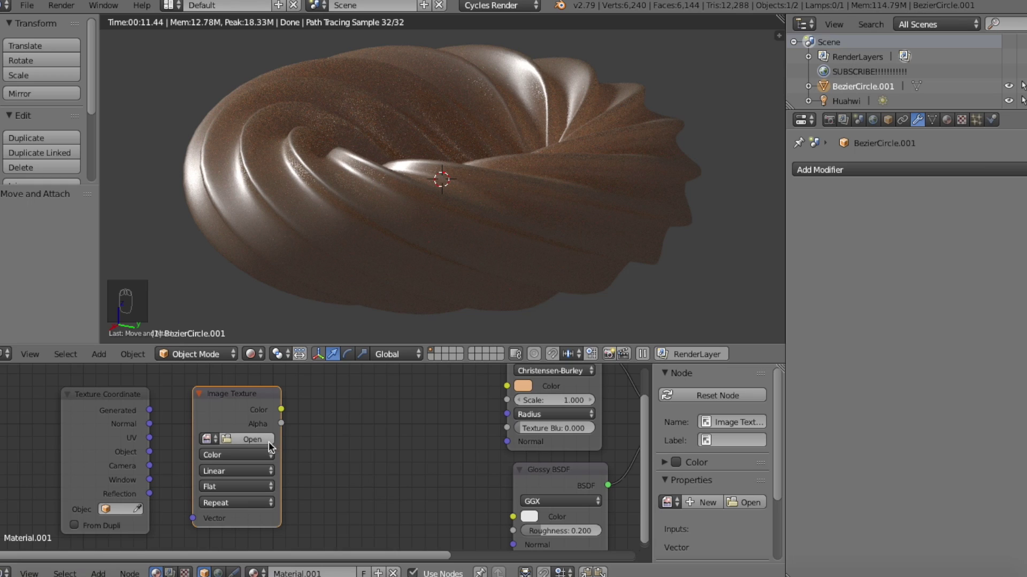
- Load LavaCrackedLight001_NRM_1K.jpg from the Textures for Blender folder into the Image Texture node
left_click(223, 438)
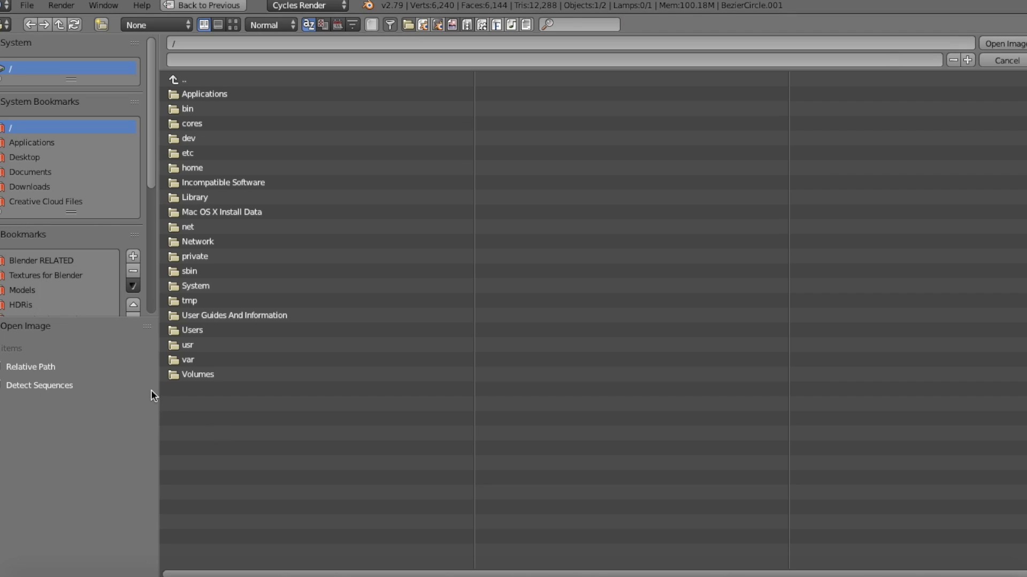
left_click(64, 276)
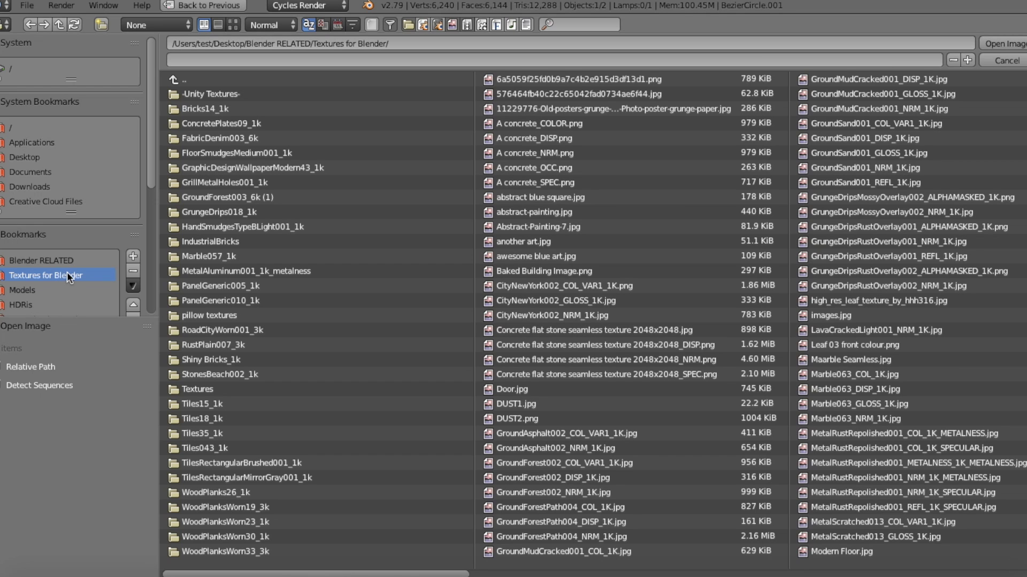
left_click(561, 25)
type("la")
key("Return")
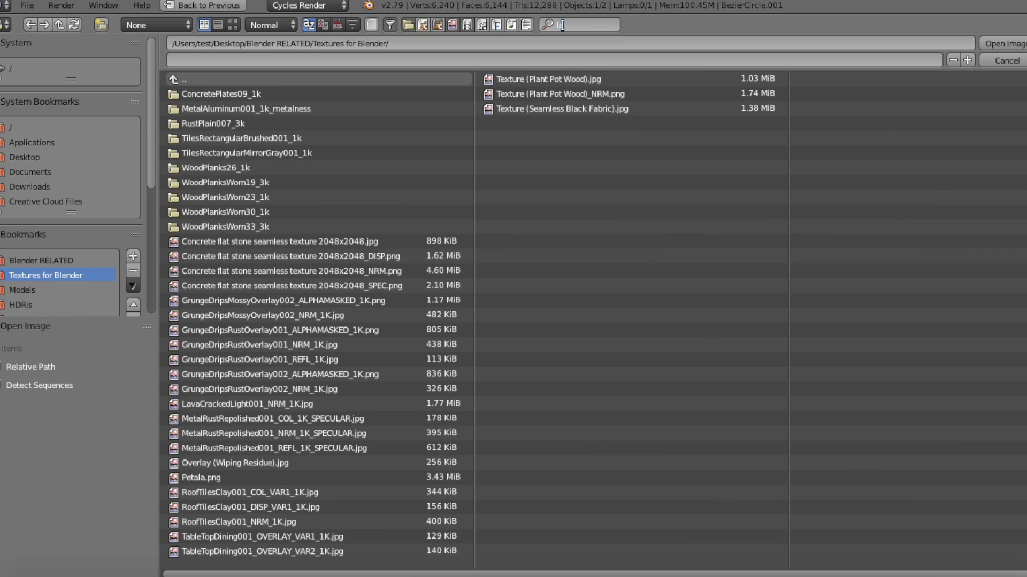
type("va")
key("Return")
left_click(233, 25)
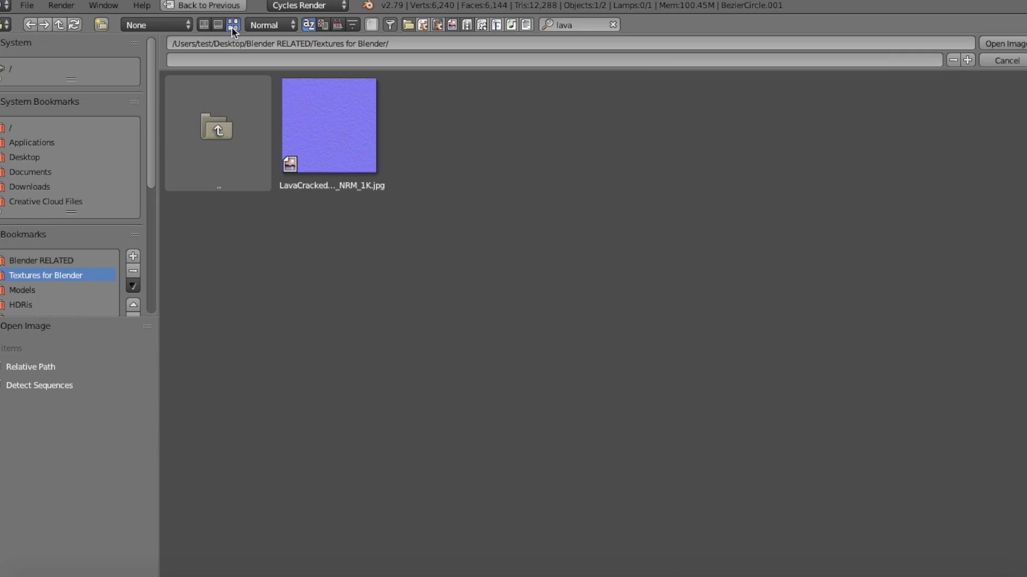
double_click(339, 128)
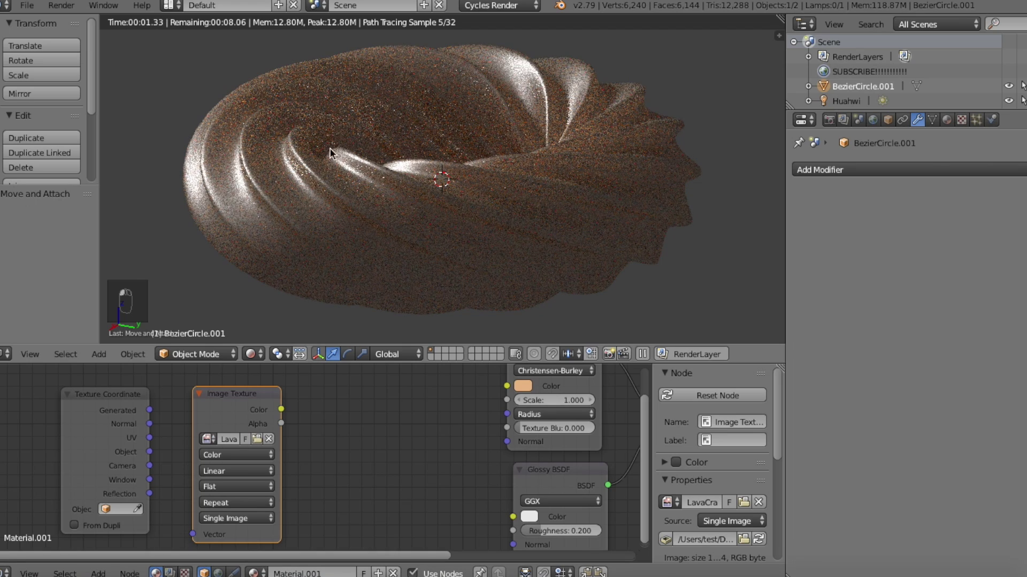
- Connect Texture Coordinate's Generated output to the Image Texture's Vector input
scroll(242, 457, "up", 4)
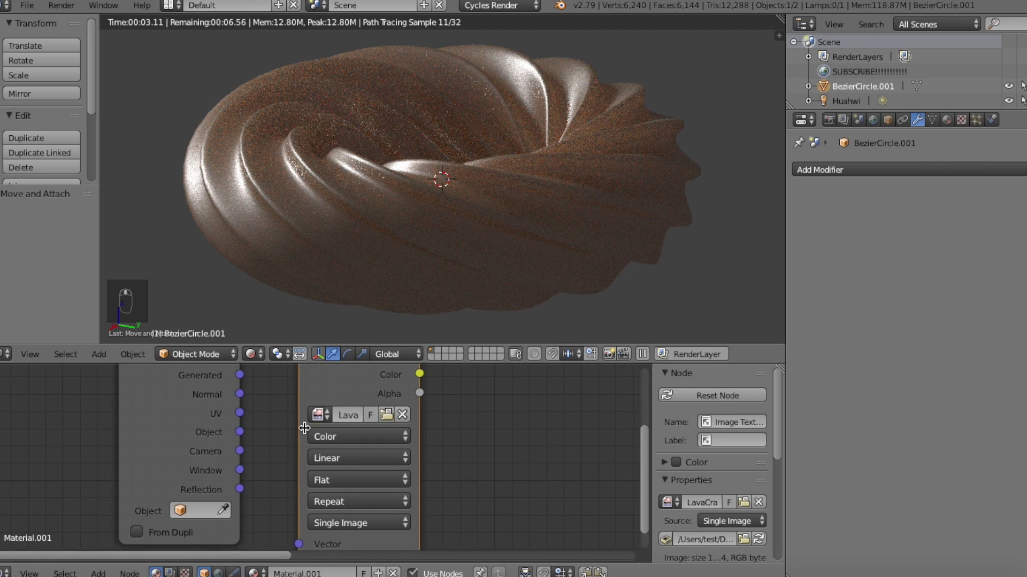
scroll(304, 428, "down", 2)
left_click_drag(259, 397, 302, 520)
- Set the lava image's colour space to Non-Color Data
scroll(343, 444, "up", 2)
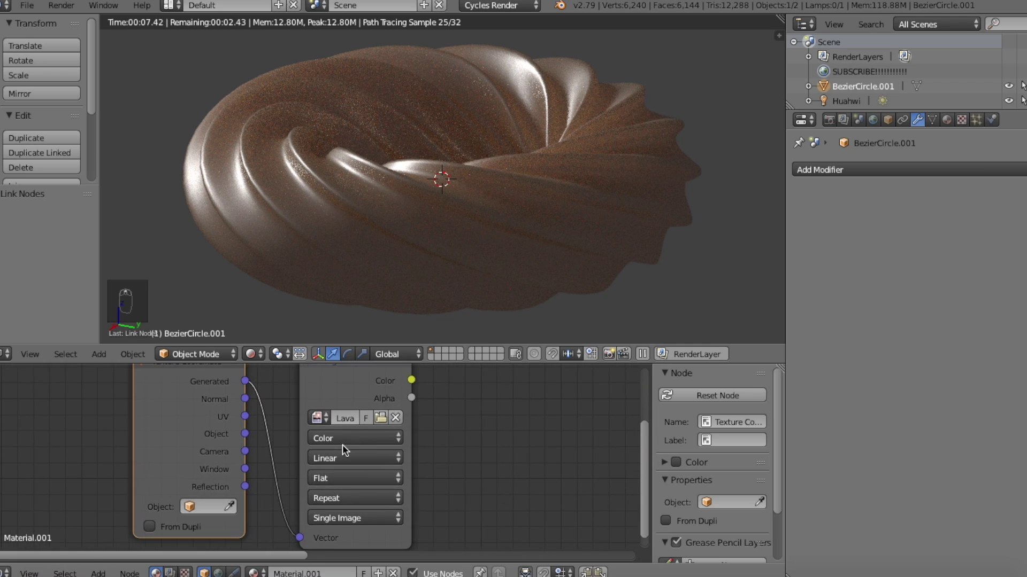
scroll(342, 445, "up", 1)
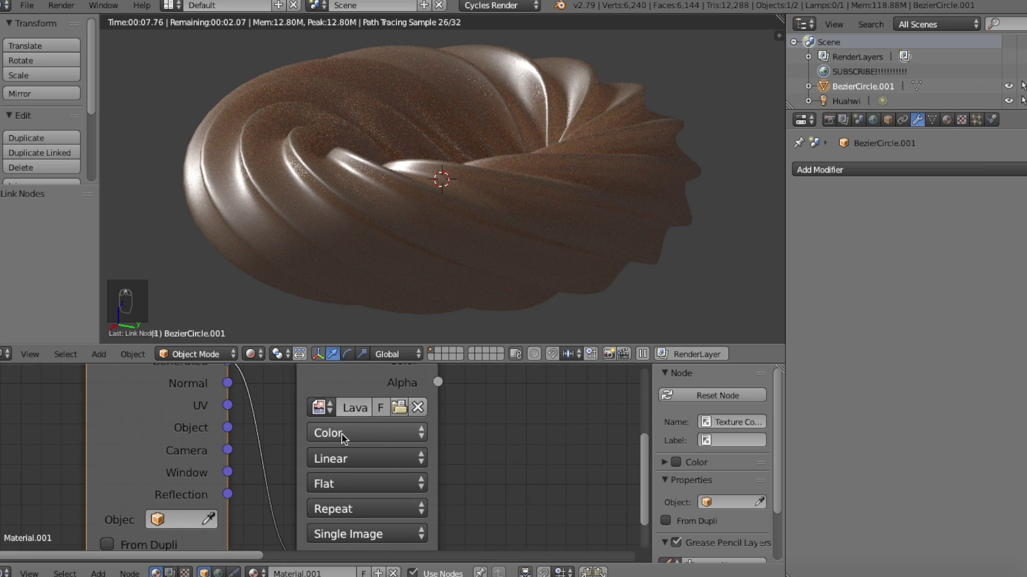
left_click(340, 436)
left_click(347, 385)
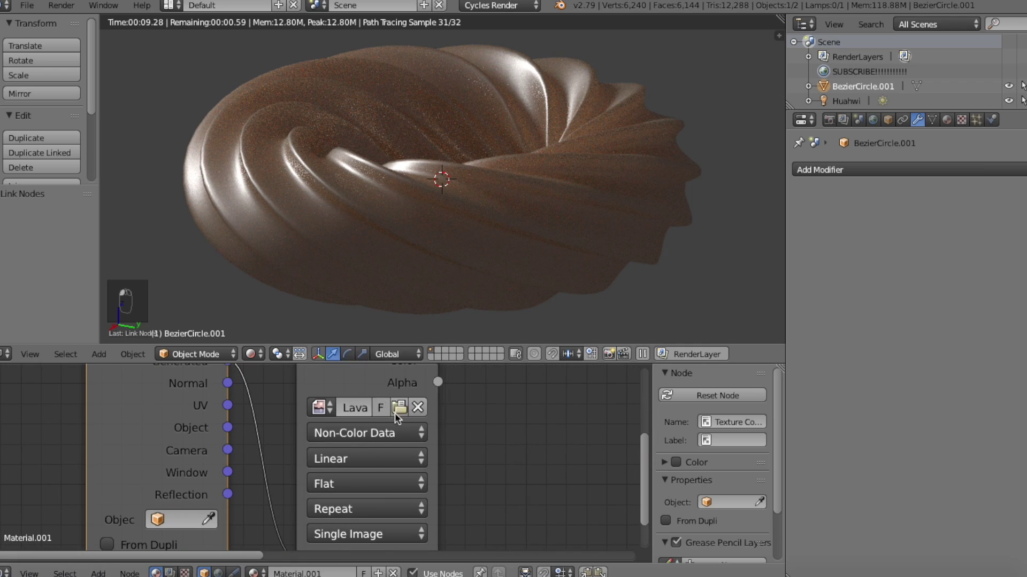
scroll(397, 418, "down", 2)
middle_click_drag(419, 445, 286, 427)
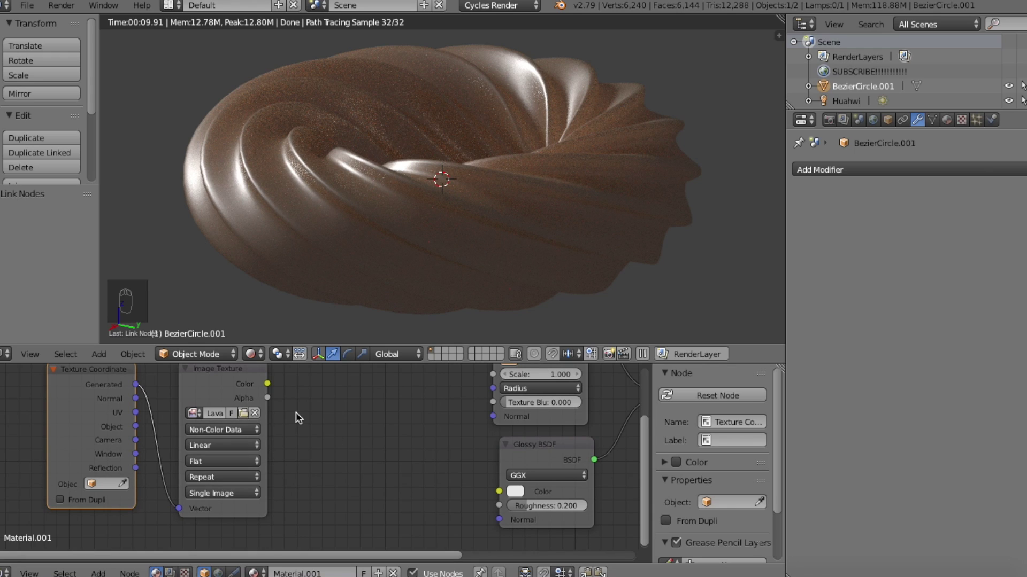
- Add a Normal Map between the image Color and the Glossy BSDF's Normal input
key("shift+a")
left_click(316, 419)
type("n")
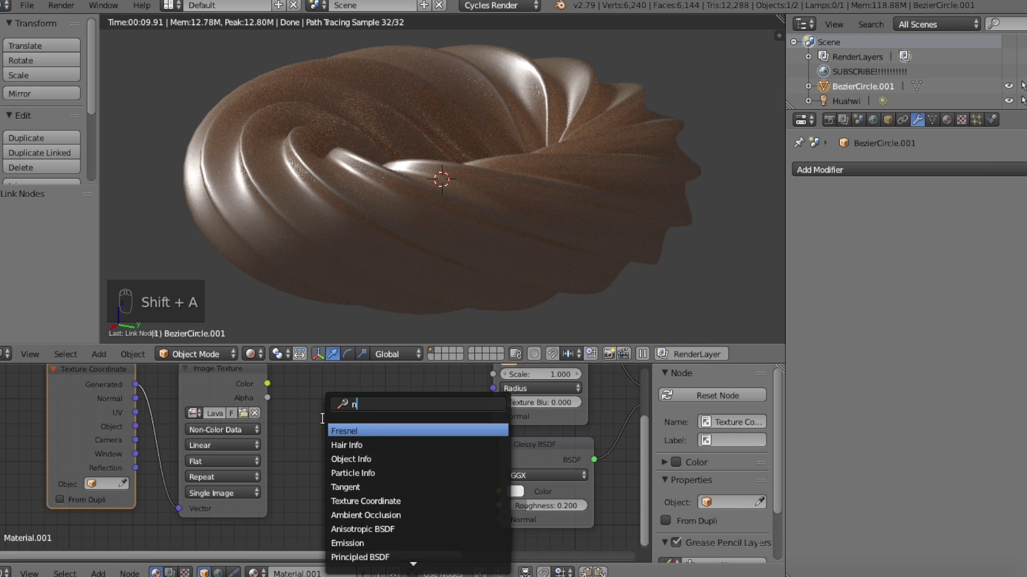
type("ormal")
left_click(358, 443)
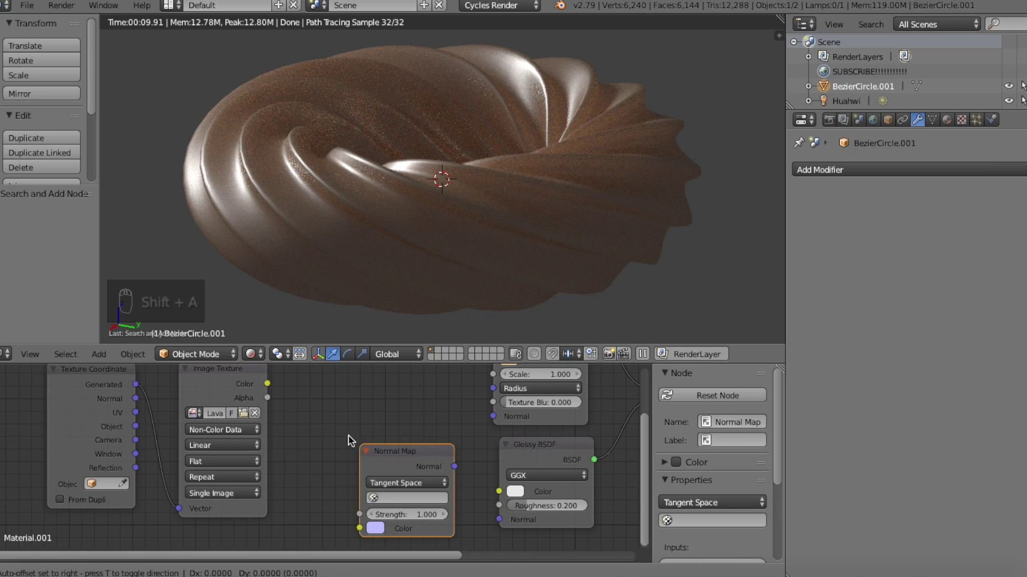
left_click(304, 409)
left_click_drag(268, 384, 315, 503)
left_click_drag(410, 441, 503, 527)
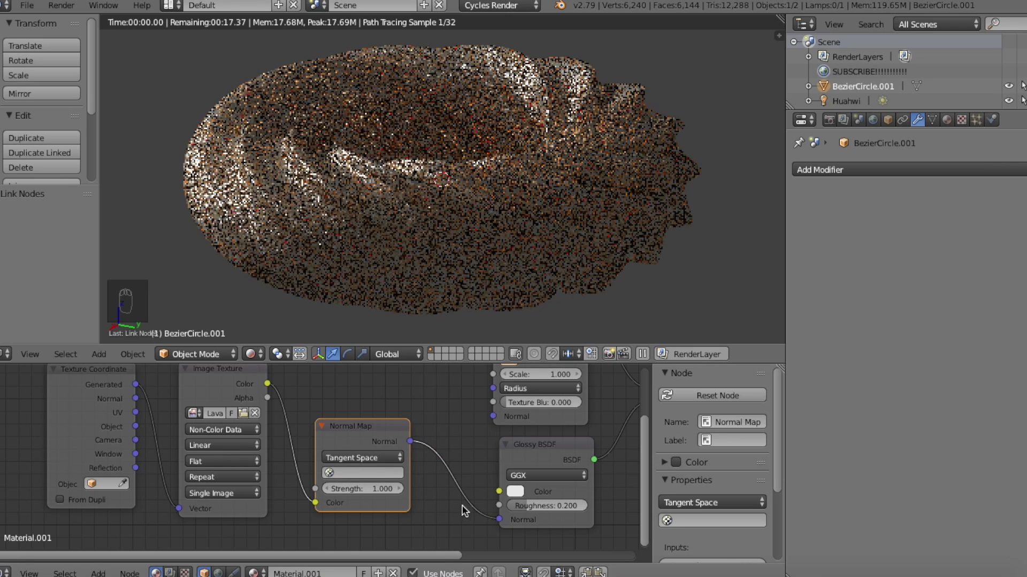
- Set the Mix Shader's Fac to 0.3
scroll(442, 492, "down", 2)
middle_click_drag(442, 492, 213, 525)
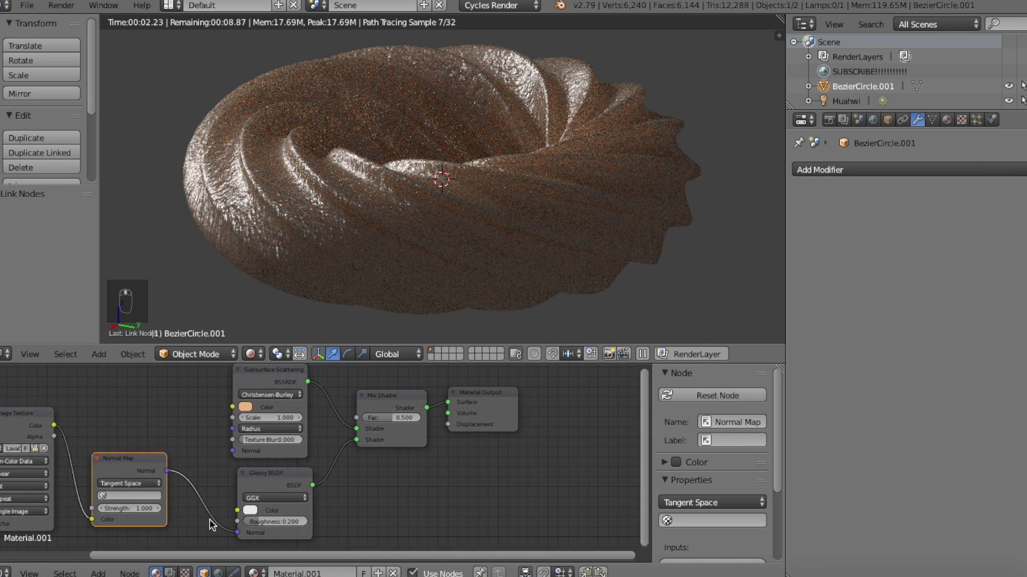
scroll(442, 440, "up", 2)
left_click(429, 410)
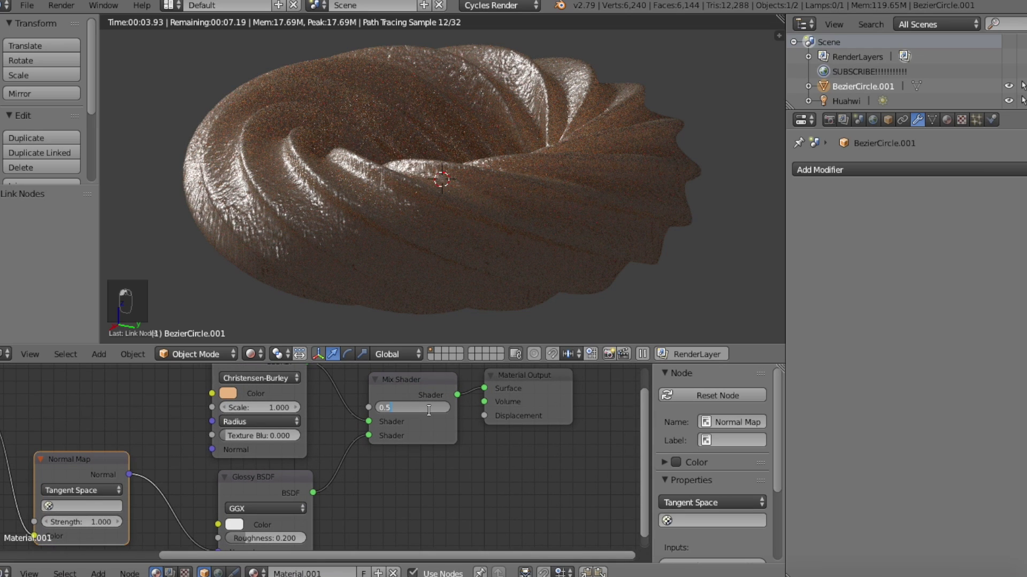
type("0.3")
key("Return")
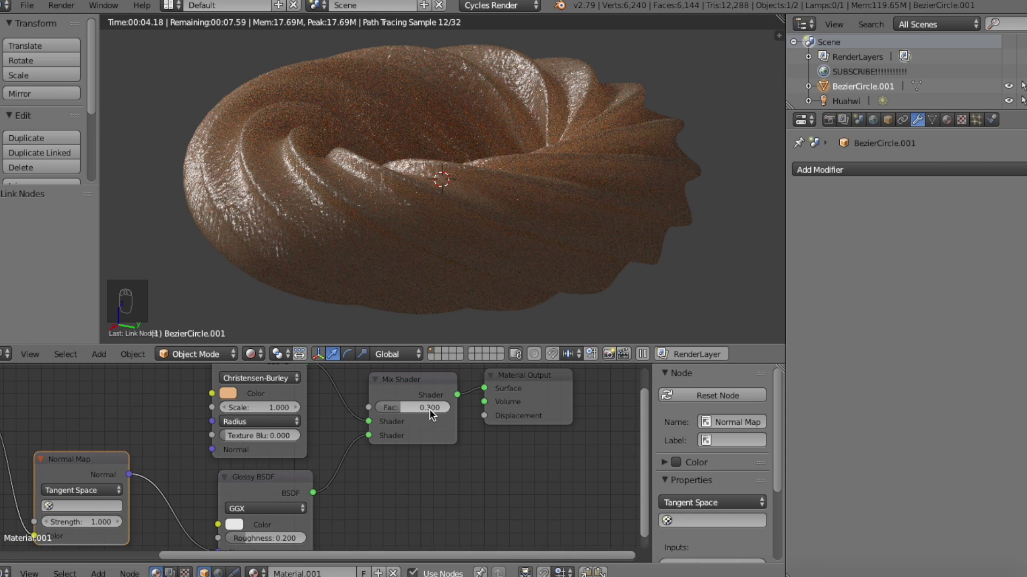
scroll(431, 449, "down", 2)
middle_click_drag(431, 449, 460, 467)
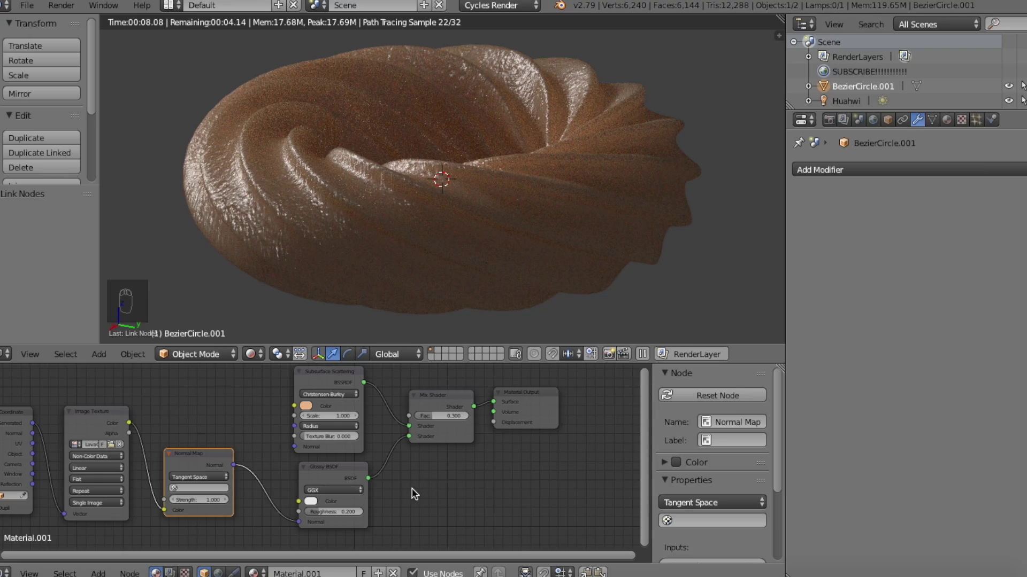
mouse_move(455, 230)
middle_mouse_down()
mouse_move(457, 165)
mouse_move(478, 199)
middle_mouse_up()
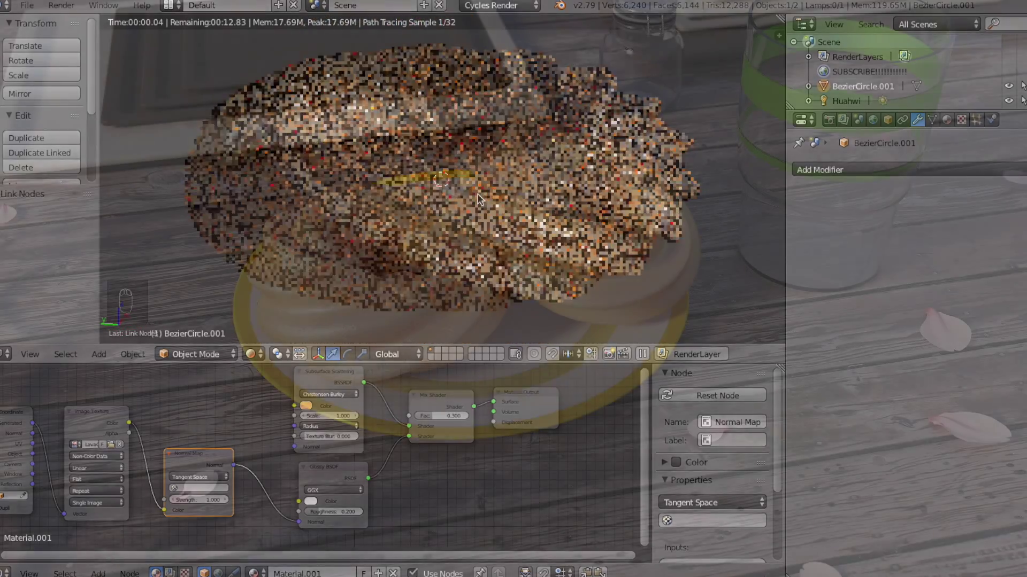